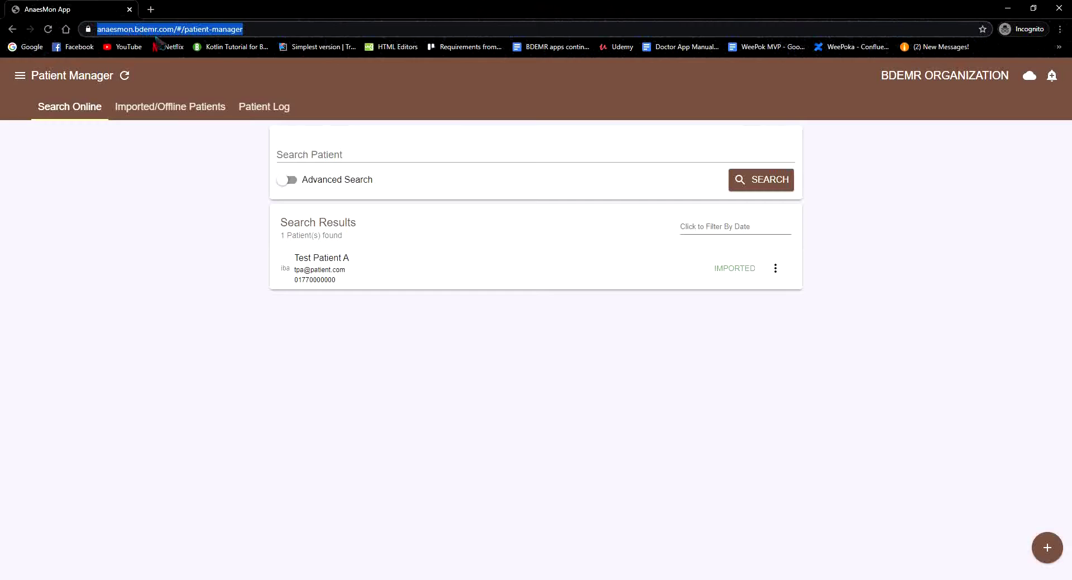
Go from Patient Manager to the app's Dashboard
left_click(341, 31)
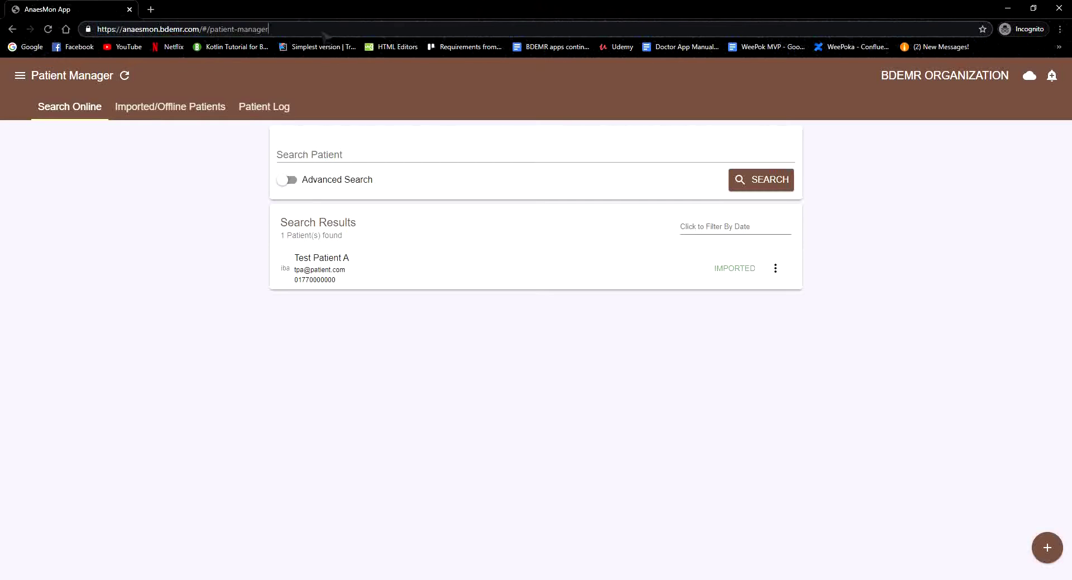
left_click(20, 76)
scroll(57, 167, "up", 3)
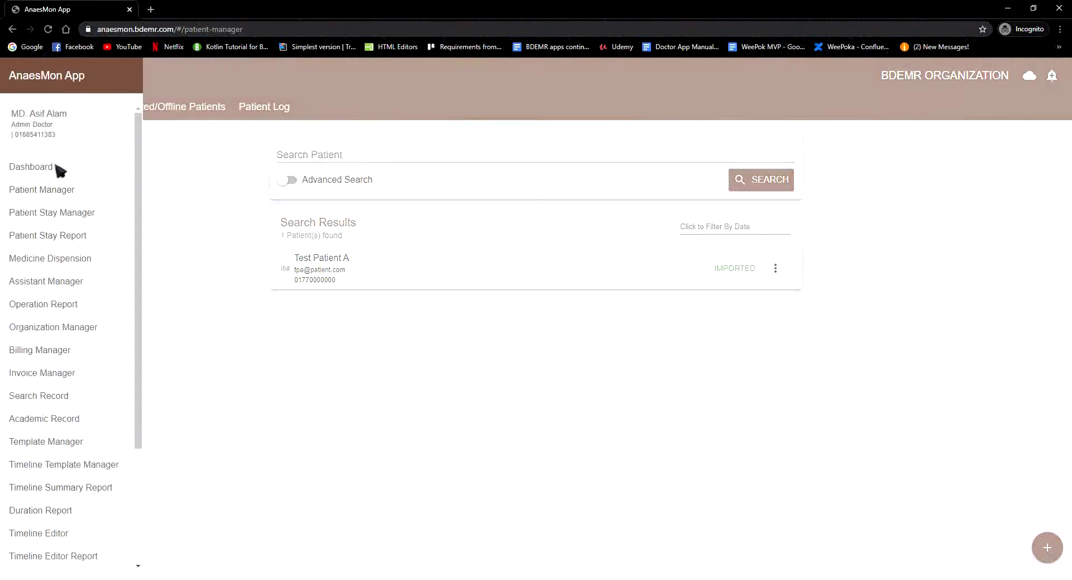
left_click(58, 168)
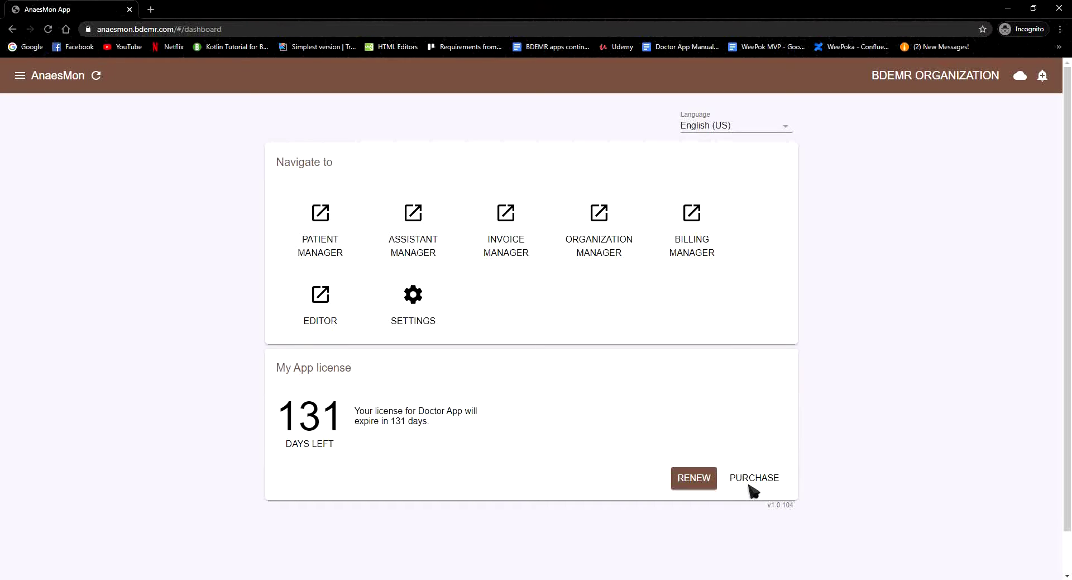
Open the Settings page, look through its language and printing options, and return to the Dashboard
left_click(20, 76)
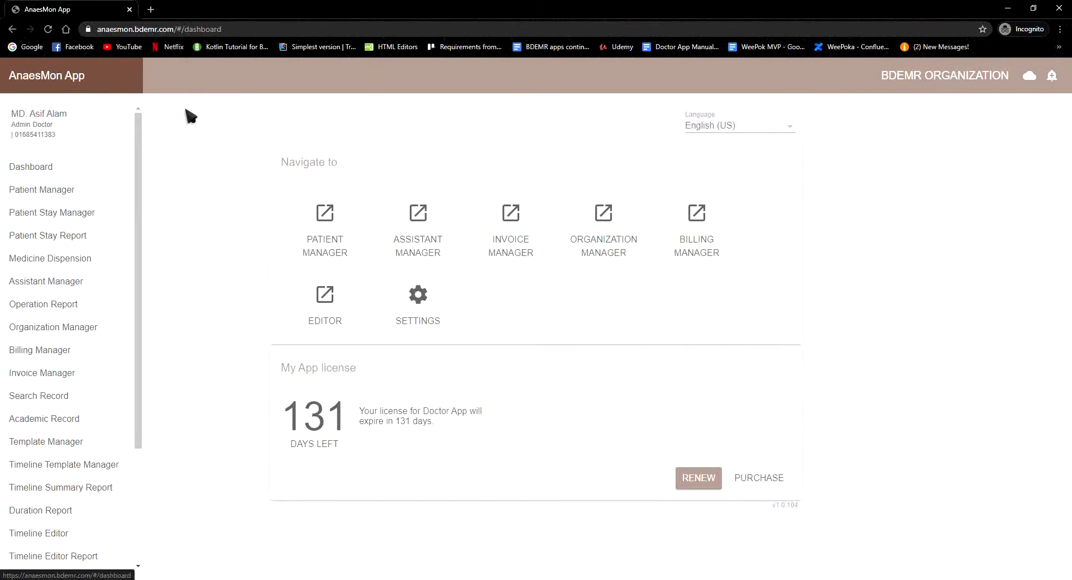
left_click(191, 116)
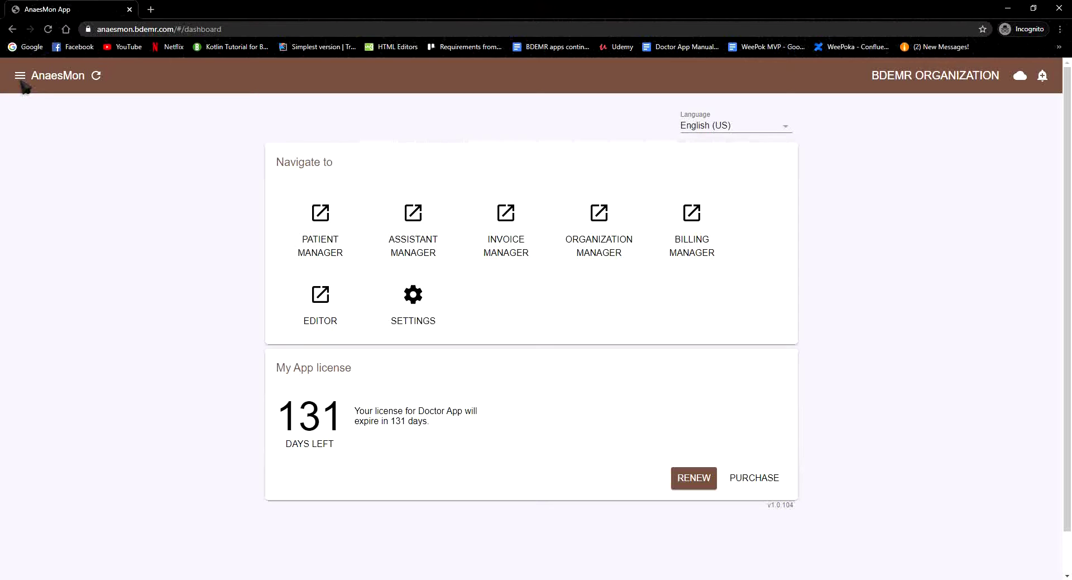
left_click(21, 76)
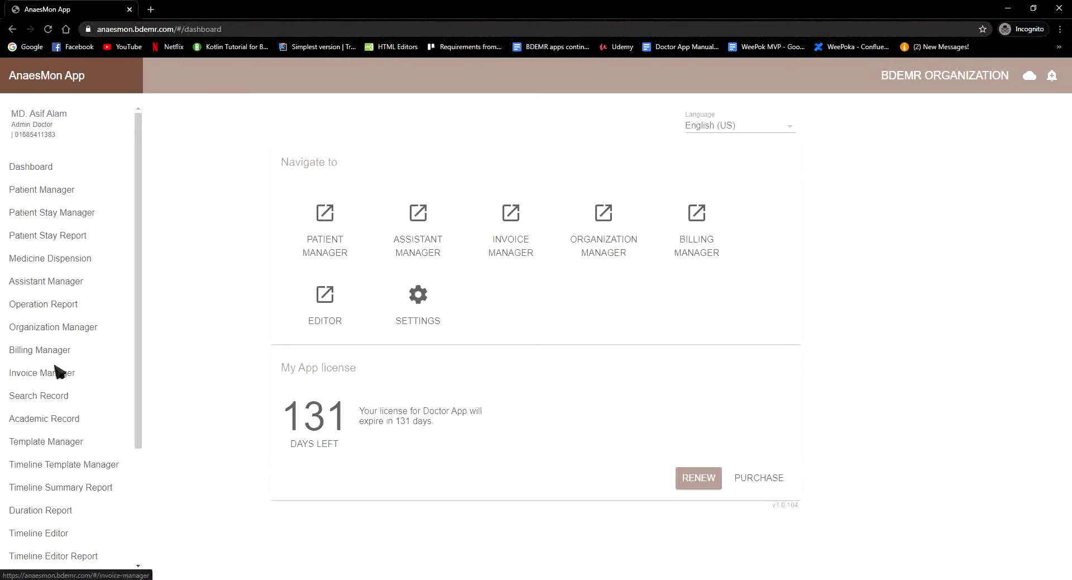
scroll(61, 371, "down", 1)
scroll(66, 379, "down", 2)
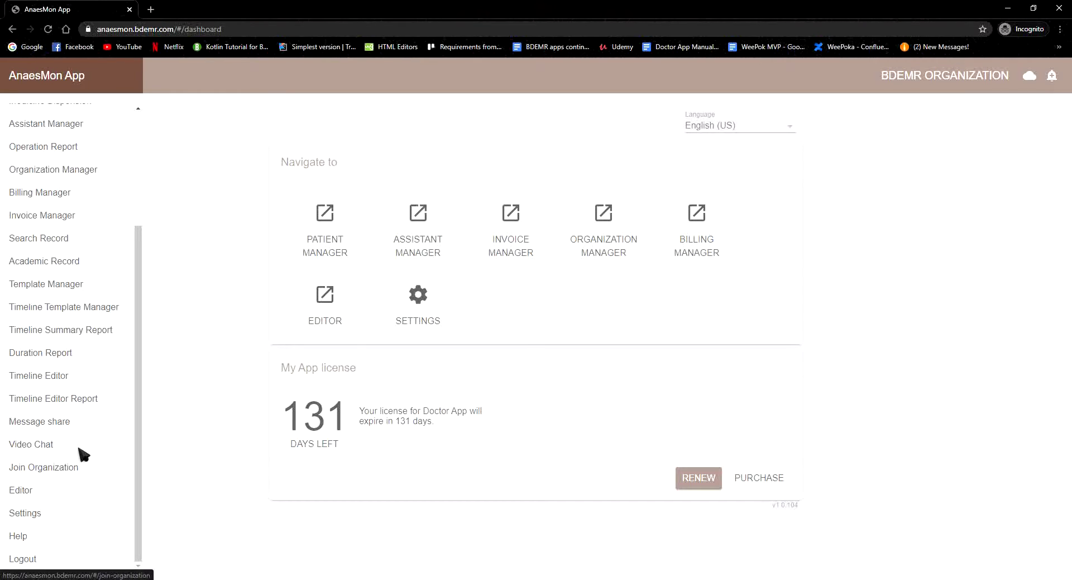
left_click(26, 513)
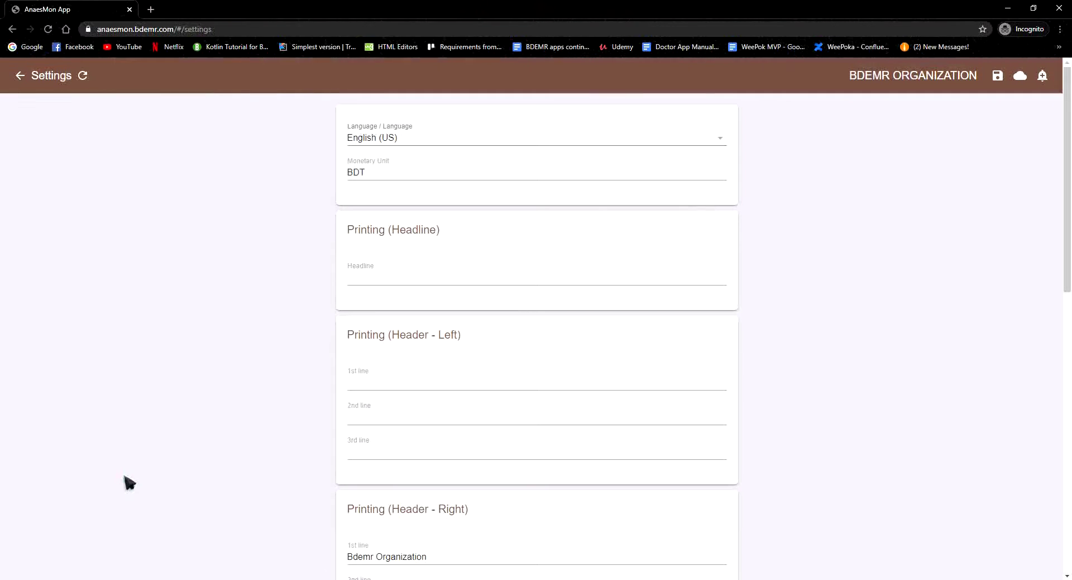
scroll(384, 368, "down", 7)
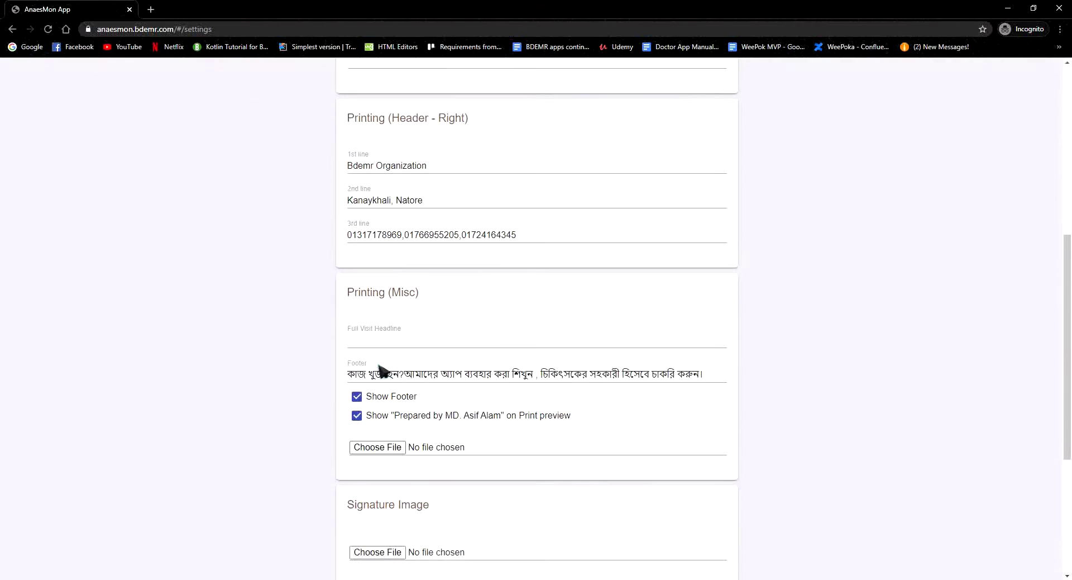
scroll(324, 352, "up", 7)
left_click(21, 75)
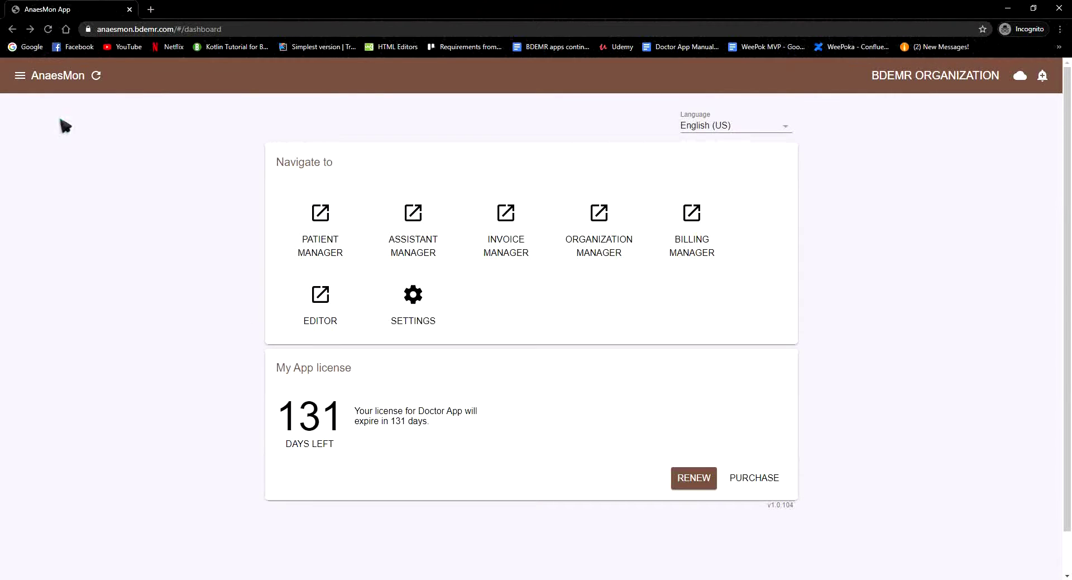
Open Patient Stay Manager to view the organization's seats and the options for adding seats, locations and patient statuses
left_click(17, 75)
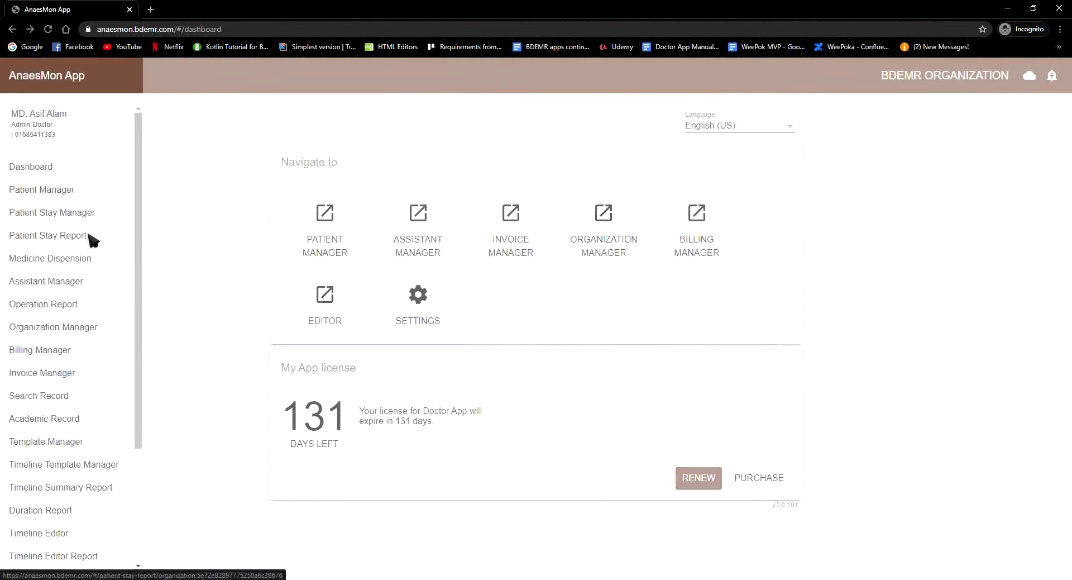
left_click(48, 217)
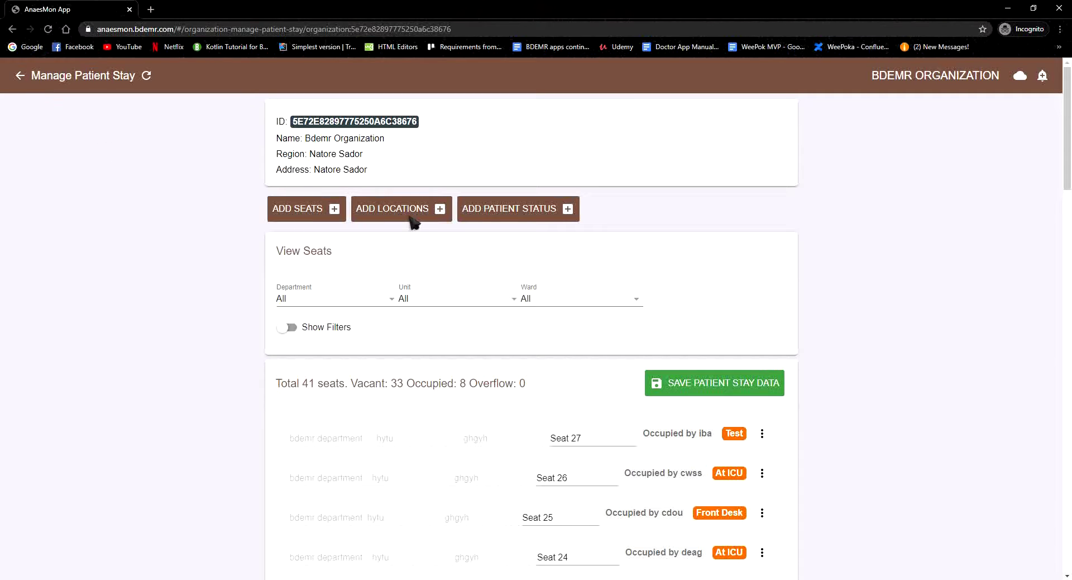
left_click(21, 75)
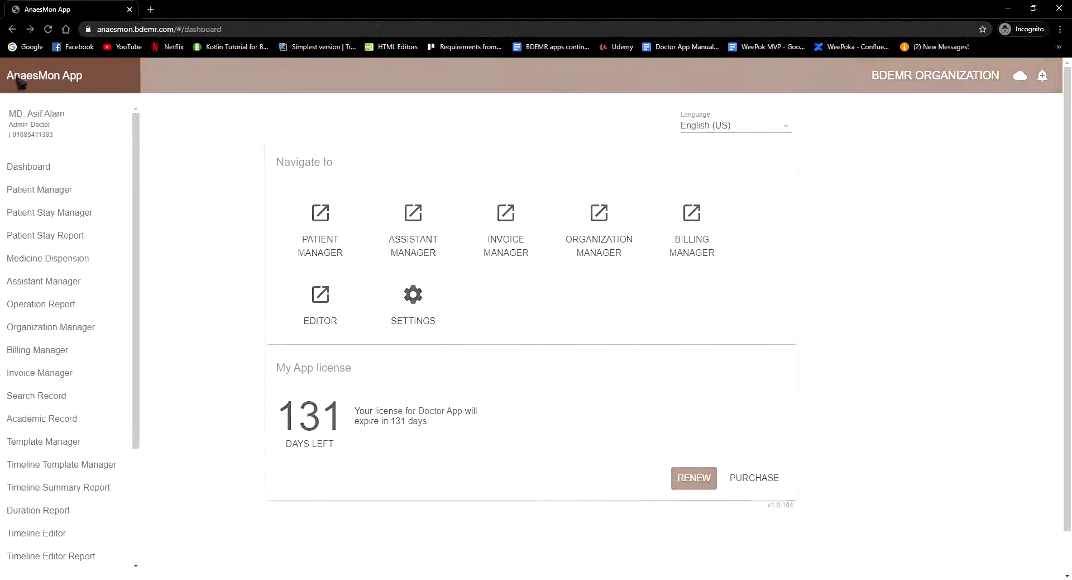
View the Patient Manager page, revisit Patient Stay Manager and return to Patient Manager
left_click(30, 190)
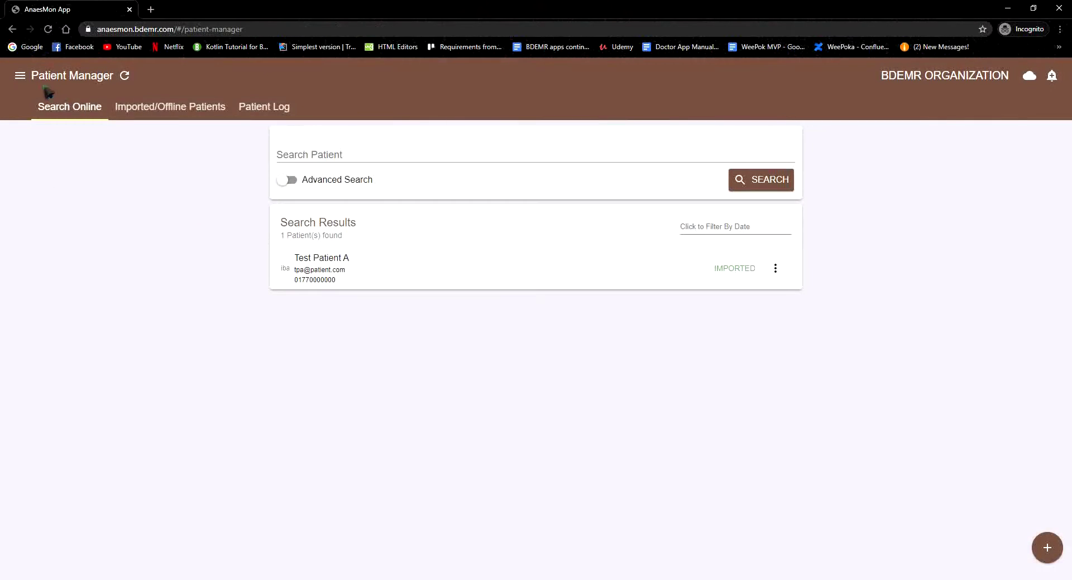
left_click(22, 77)
left_click(43, 213)
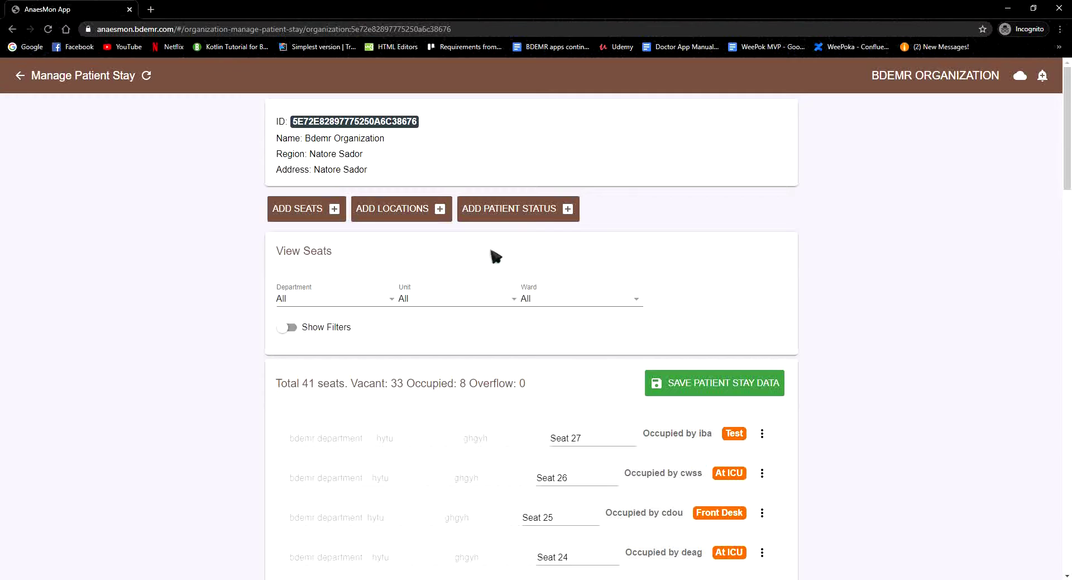
left_click(22, 80)
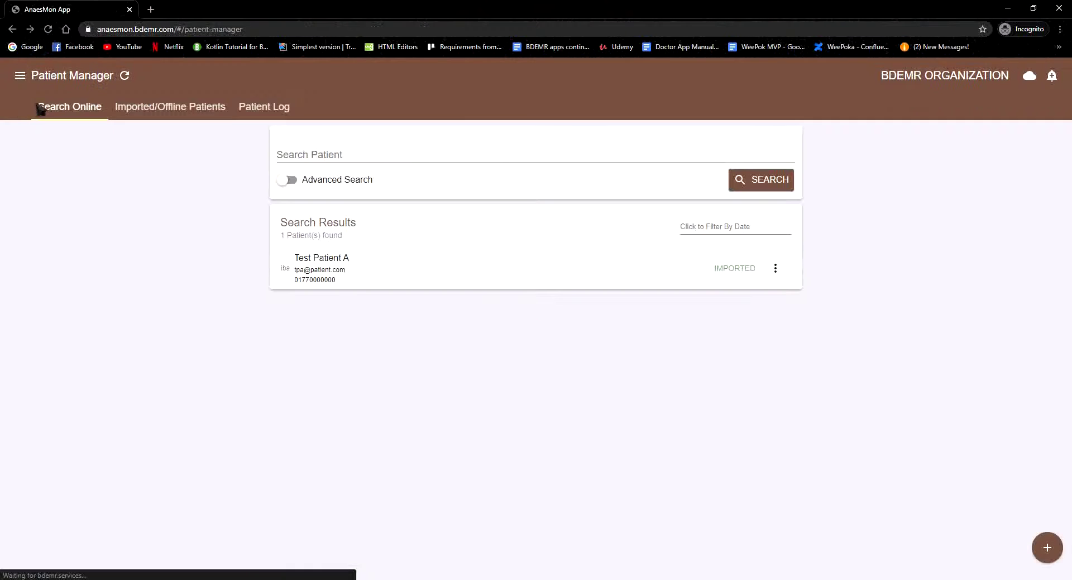
left_click(21, 79)
left_click(177, 173)
left_click(345, 157)
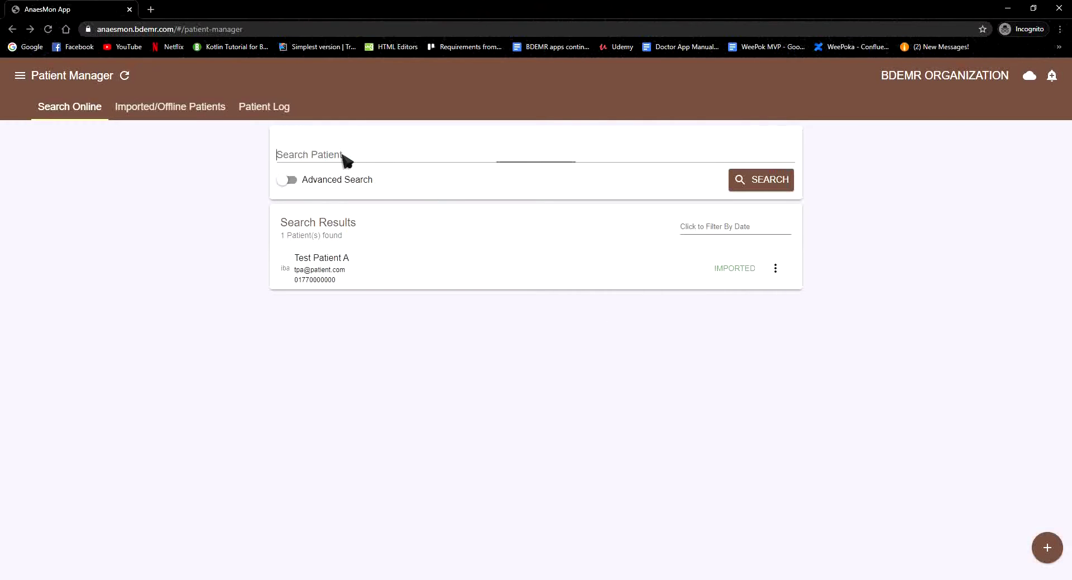
left_click(190, 276)
Open the Patient Stay Report and view its Current Patient Report and All Patient Report
left_click(20, 75)
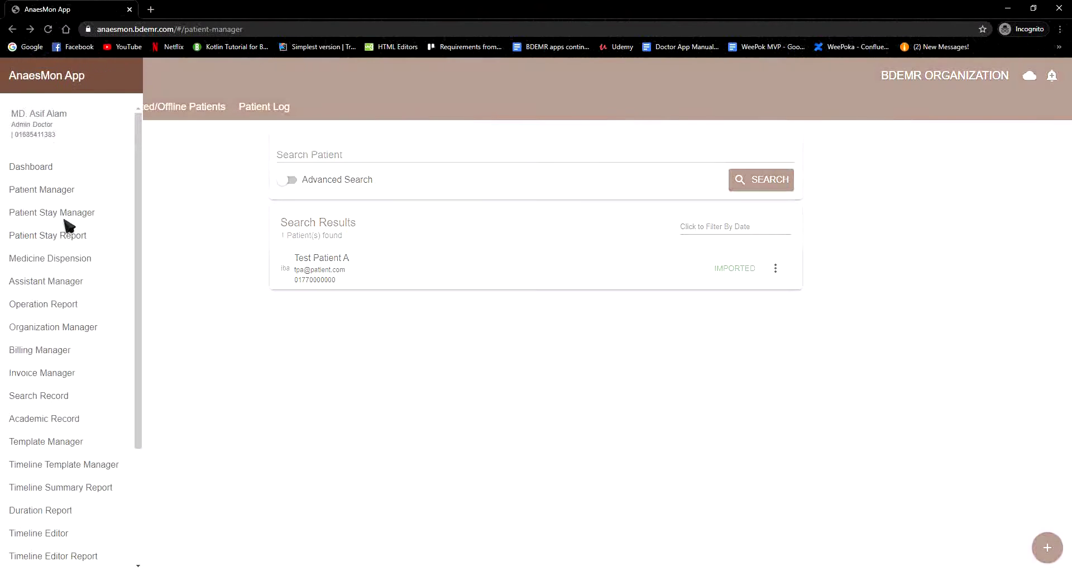
left_click(55, 239)
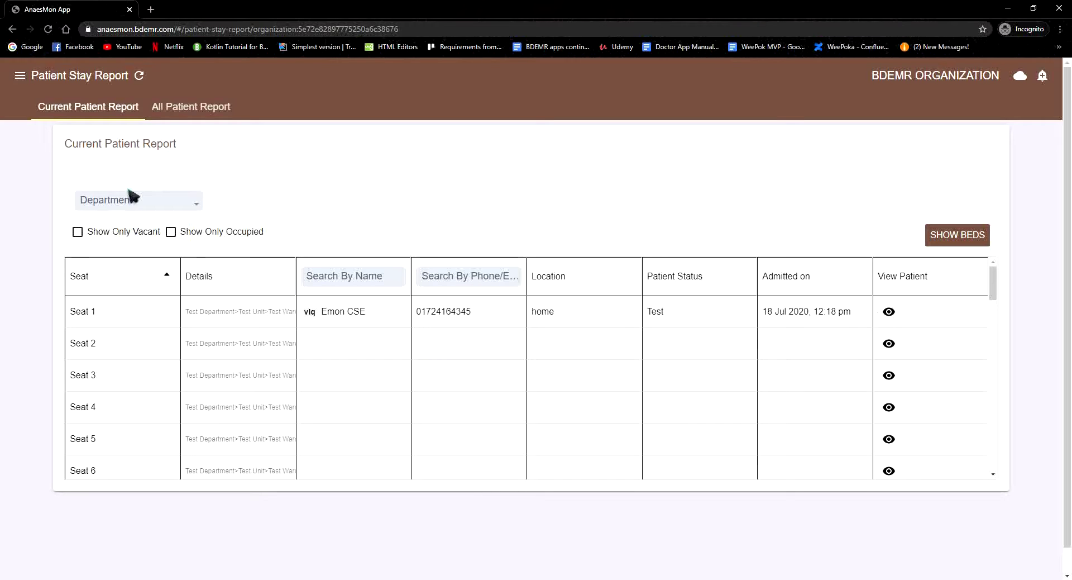
left_click(187, 107)
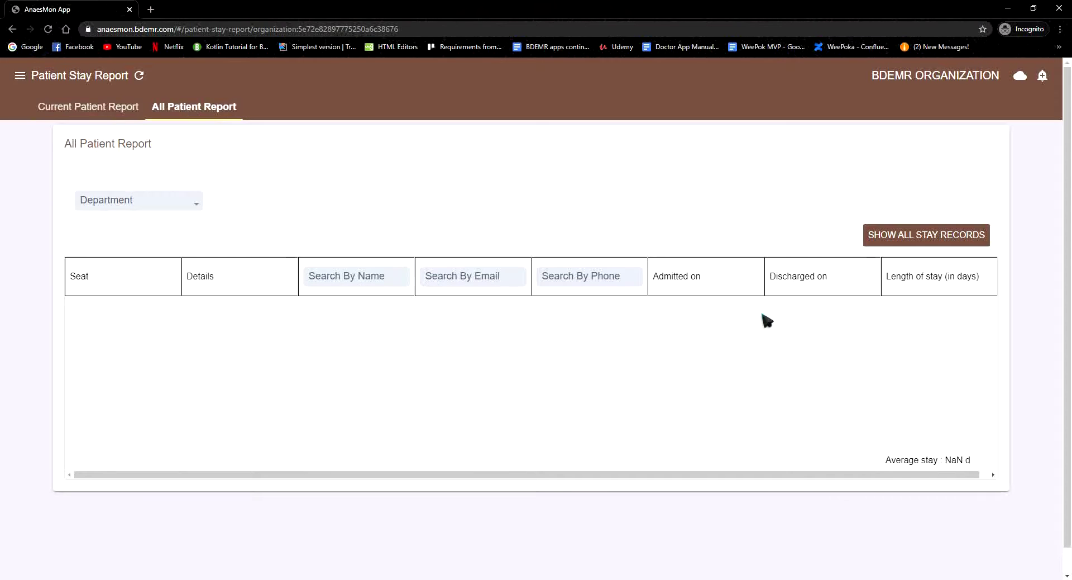
Open Medicine Dispension, view the Clinic/Hospital choices without picking one, and return to the Patient Stay Report
left_click(19, 74)
scroll(22, 234, "down", 1)
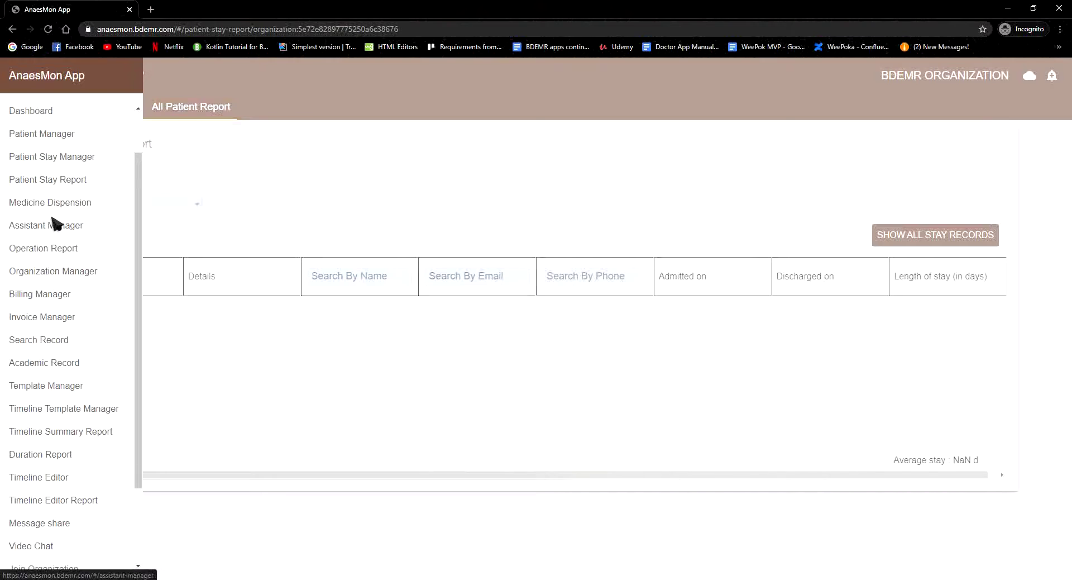
left_click(46, 202)
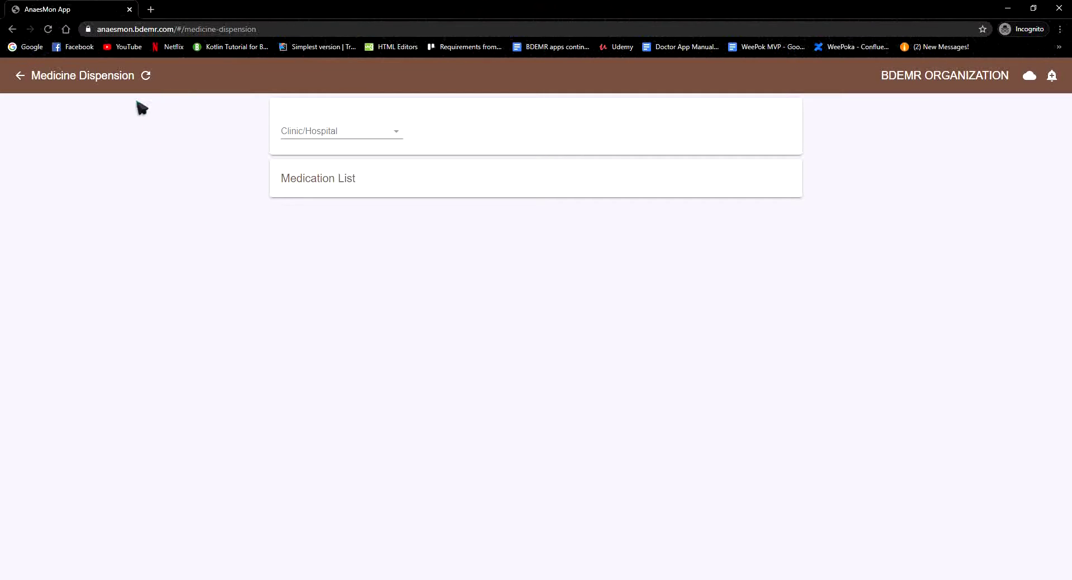
left_click(304, 134)
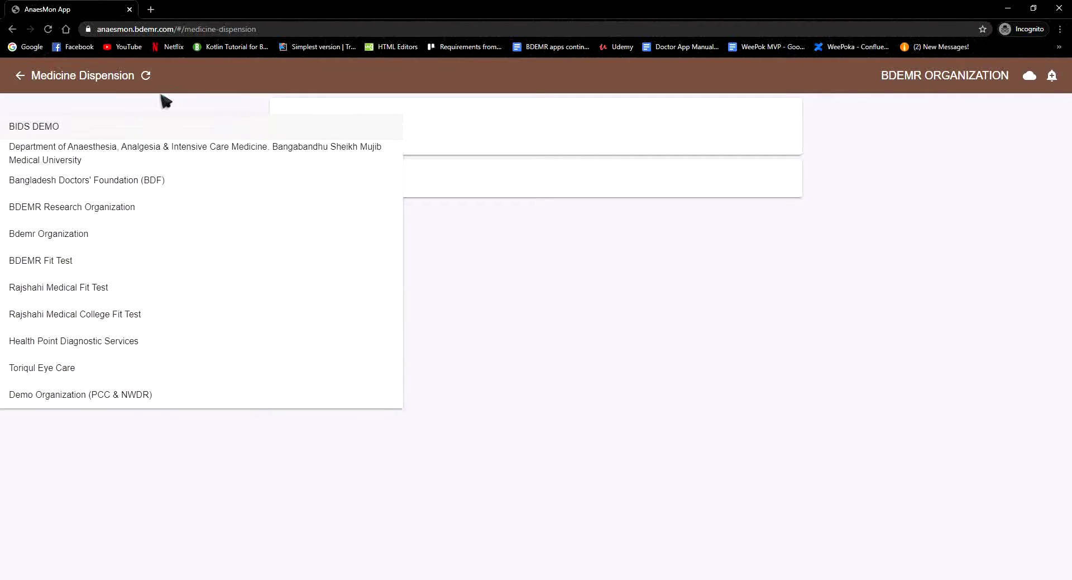
left_click(215, 92)
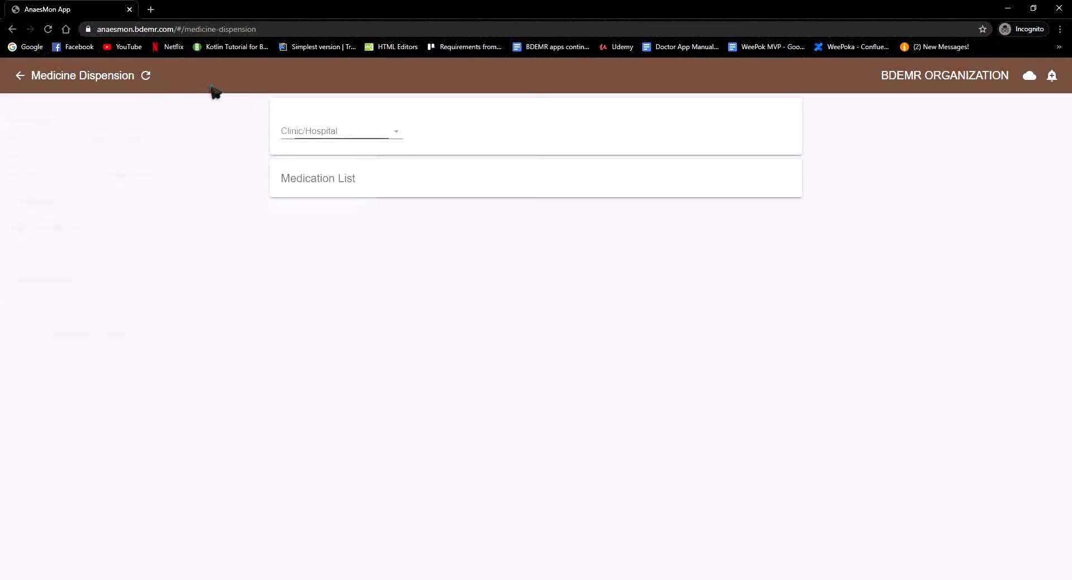
left_click(23, 79)
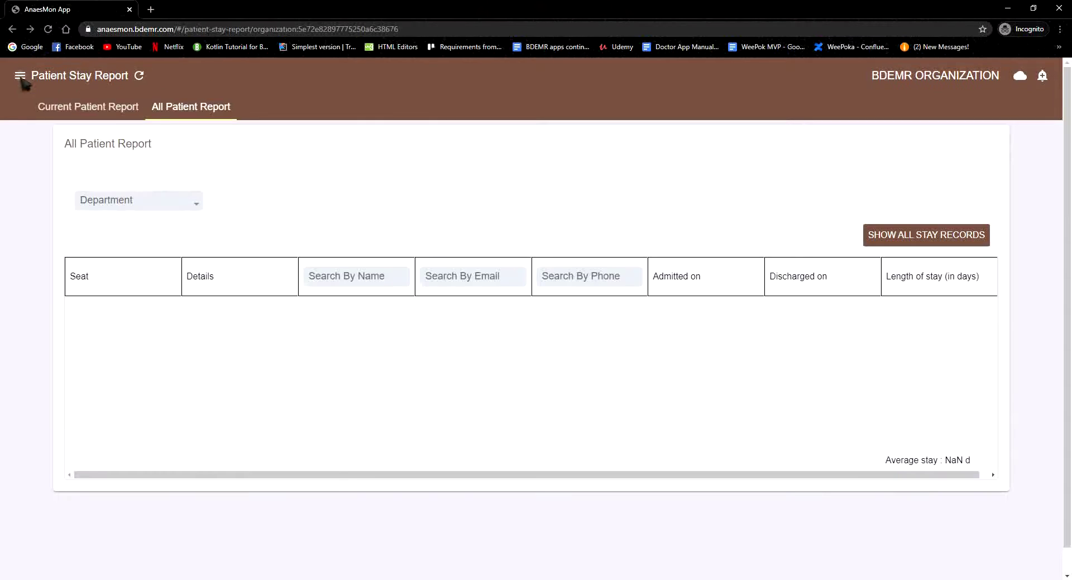
Open Assistant Manager and place the cursor in the assistant search field
left_click(23, 78)
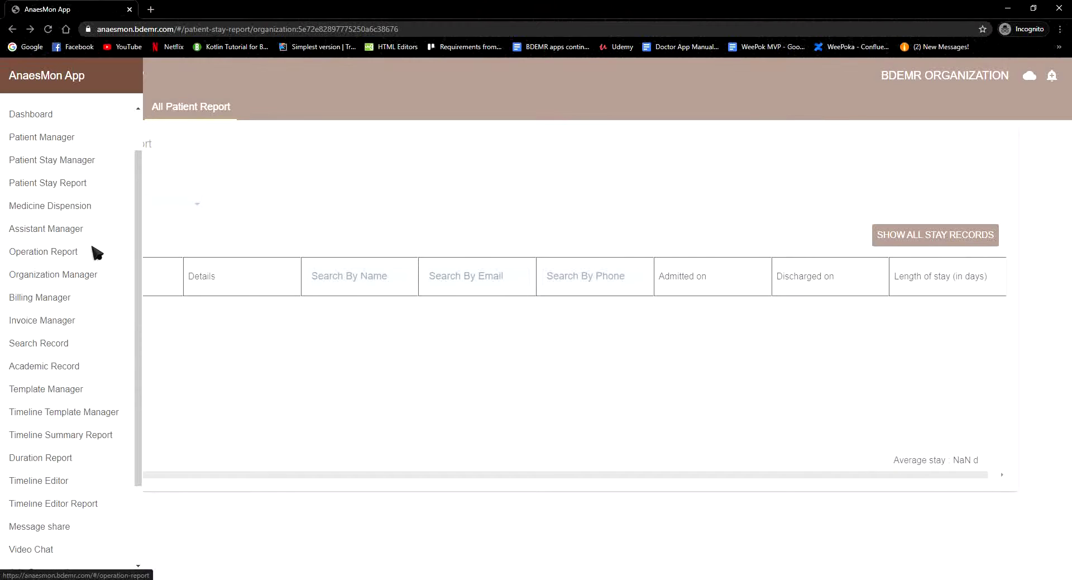
left_click(70, 235)
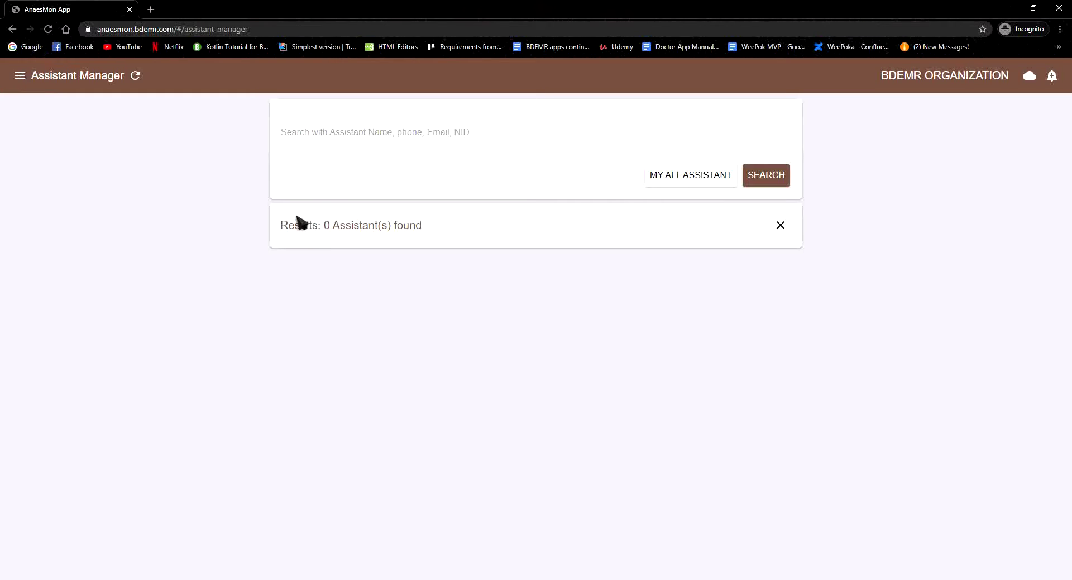
left_click(353, 130)
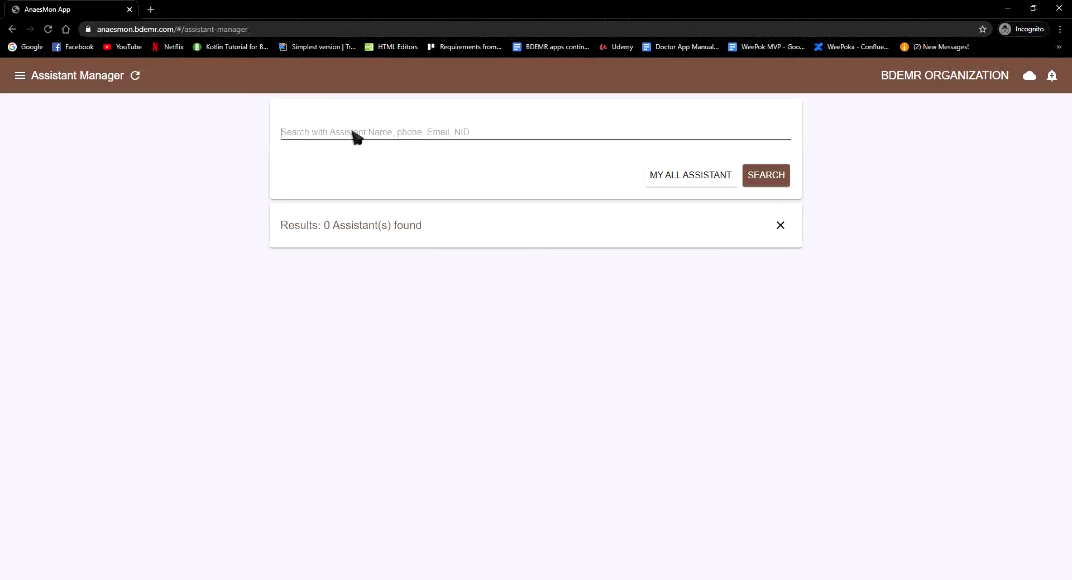
Open the Operation Report for this month and dismiss its notice
left_click(21, 77)
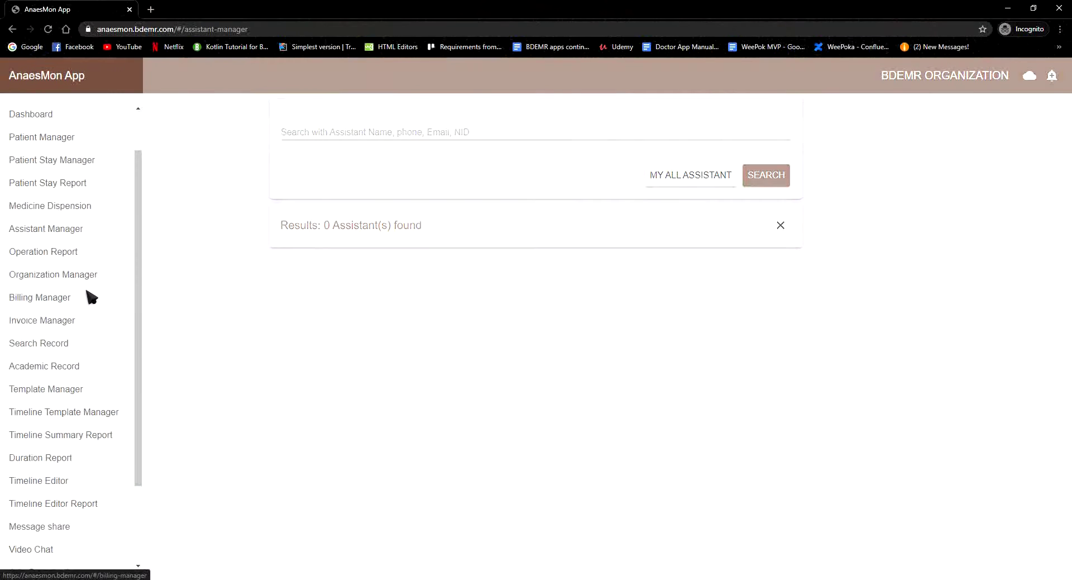
left_click(56, 251)
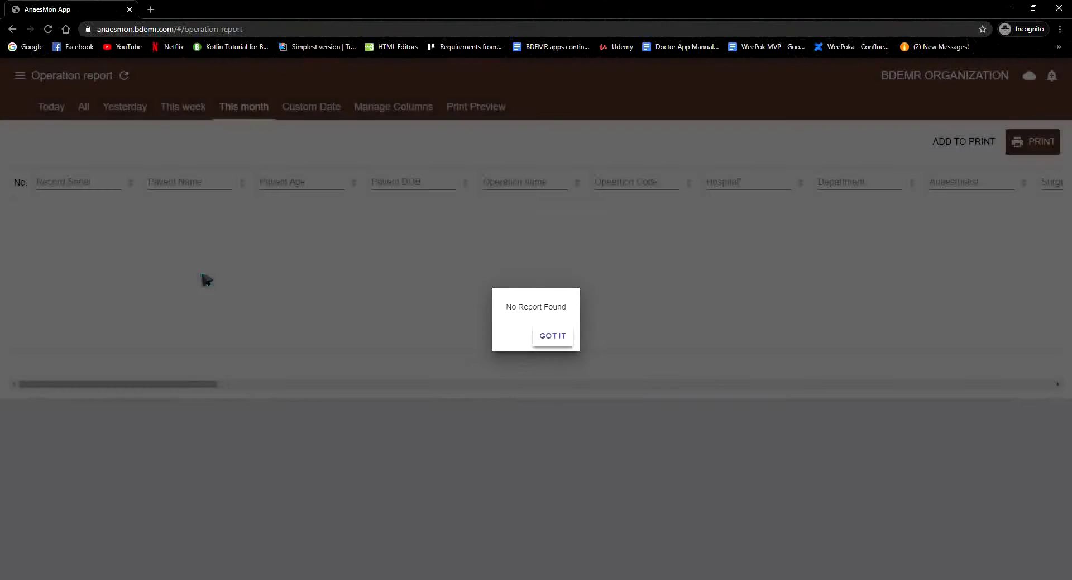
left_click(564, 335)
Open Organization Manager, look through the list of organizations and check the actions available for Bdemr Organization
left_click(20, 75)
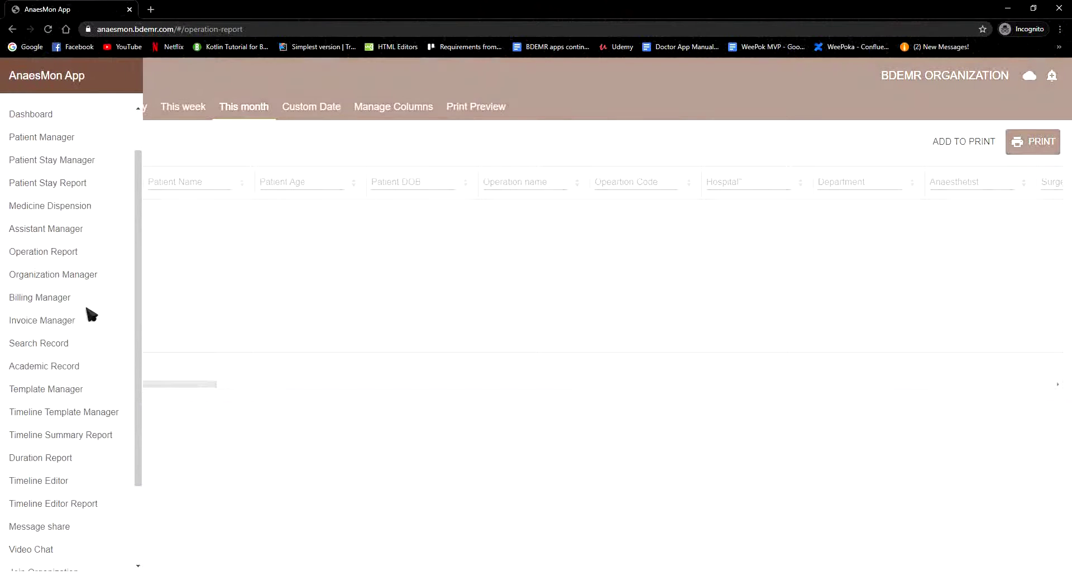
left_click(48, 279)
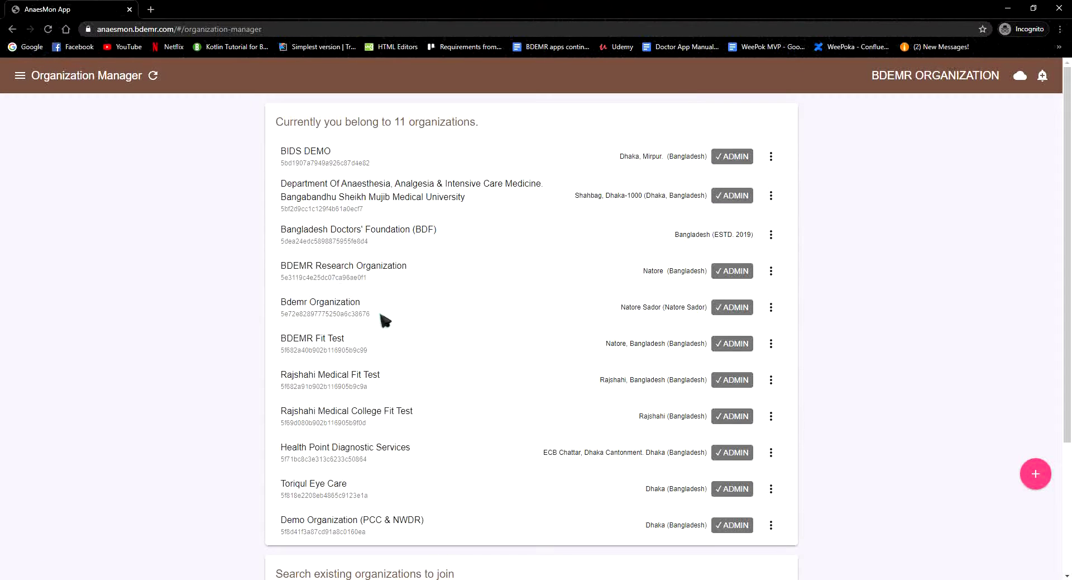
scroll(400, 319, "down", 2)
scroll(401, 319, "up", 1)
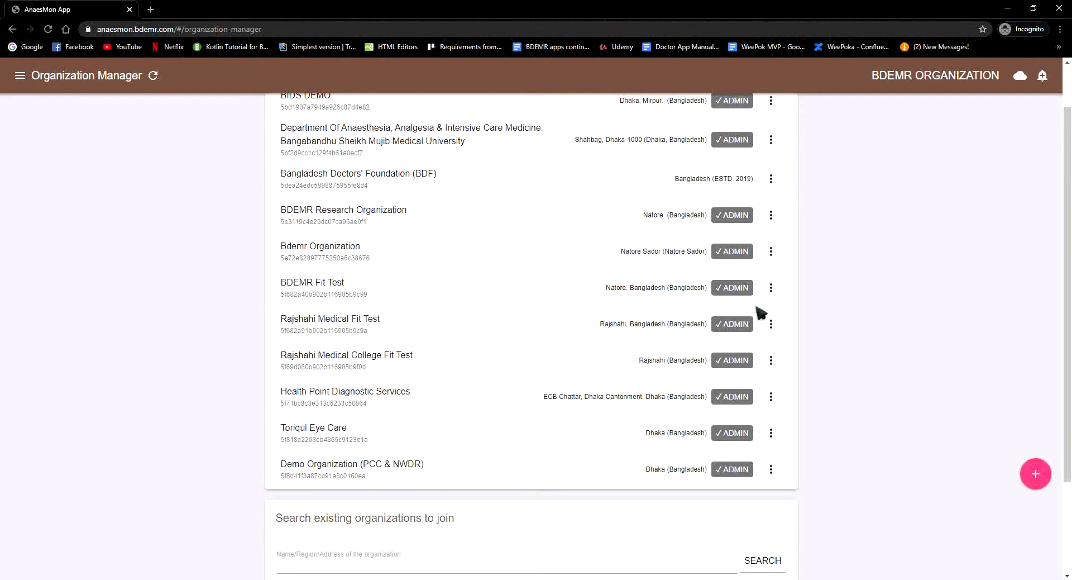
left_click(772, 252)
left_click(885, 296)
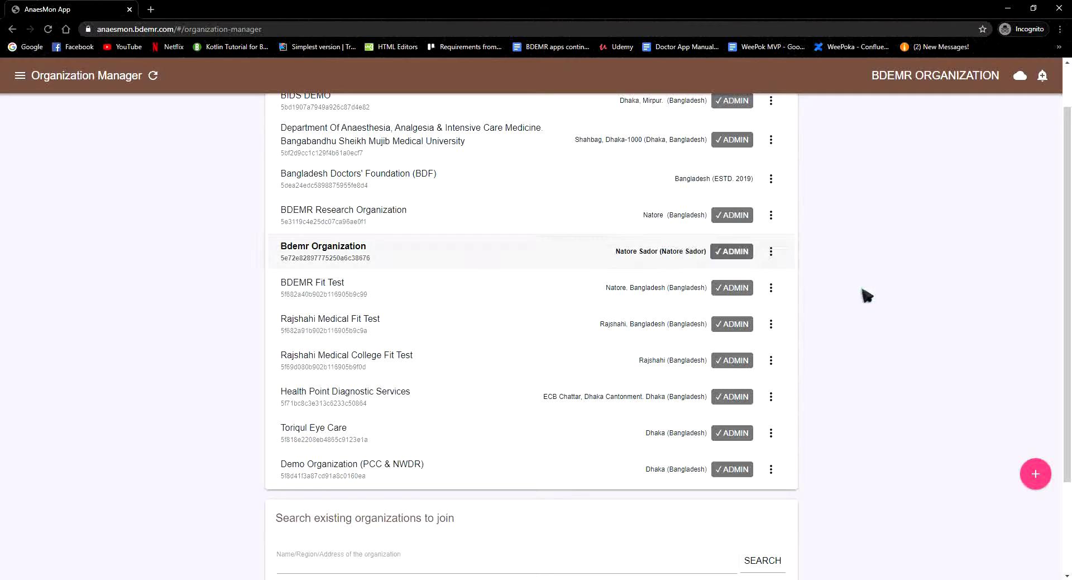
Leave Organization Manager and open the Billing Manager page
left_click(19, 75)
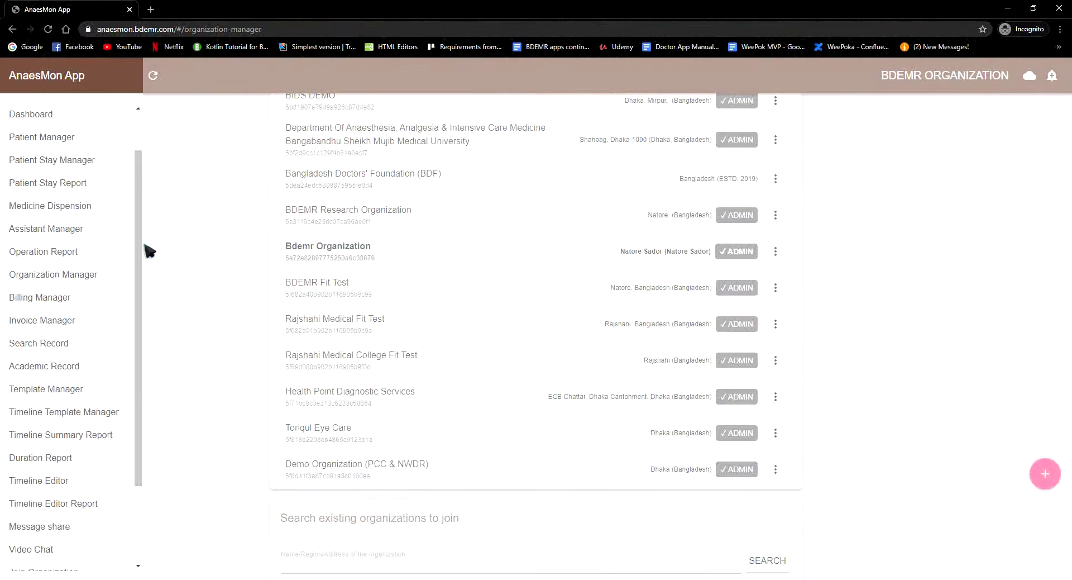
left_click(159, 257)
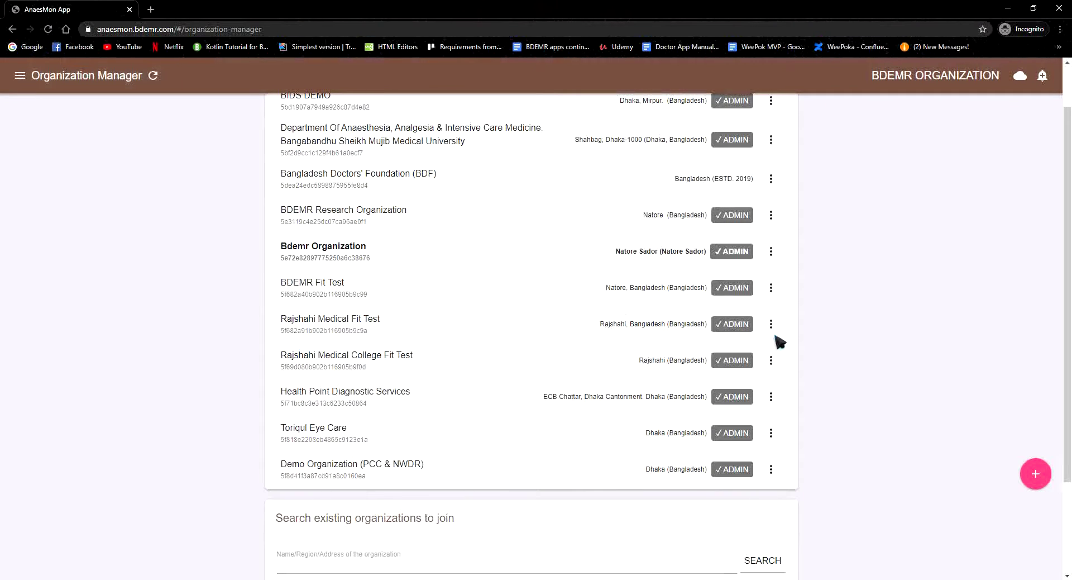
left_click(25, 75)
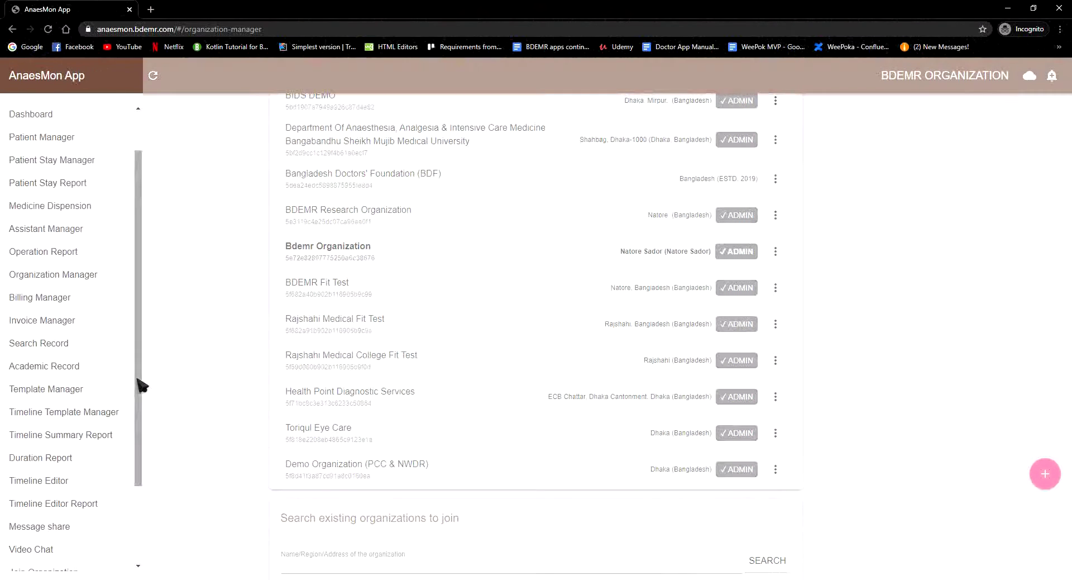
left_click(60, 301)
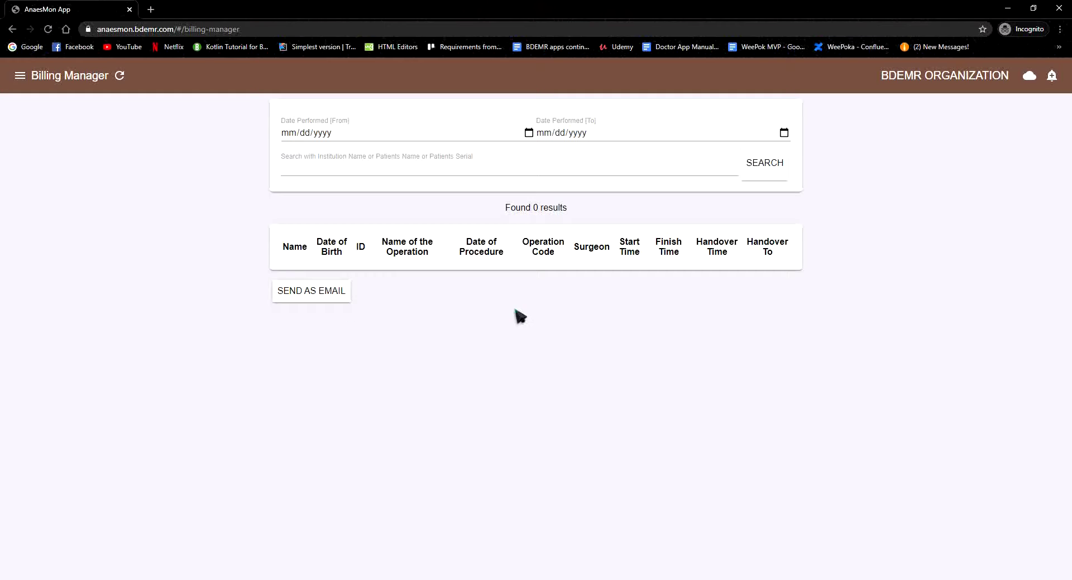
Open Invoice Manager and look over its search filters and the invoice table
left_click(23, 75)
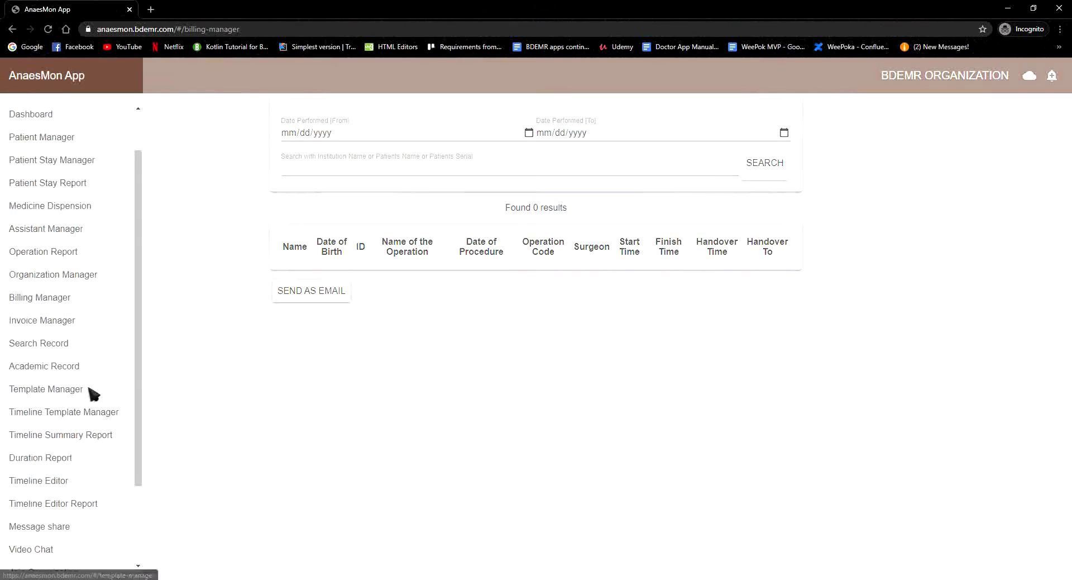
left_click(63, 325)
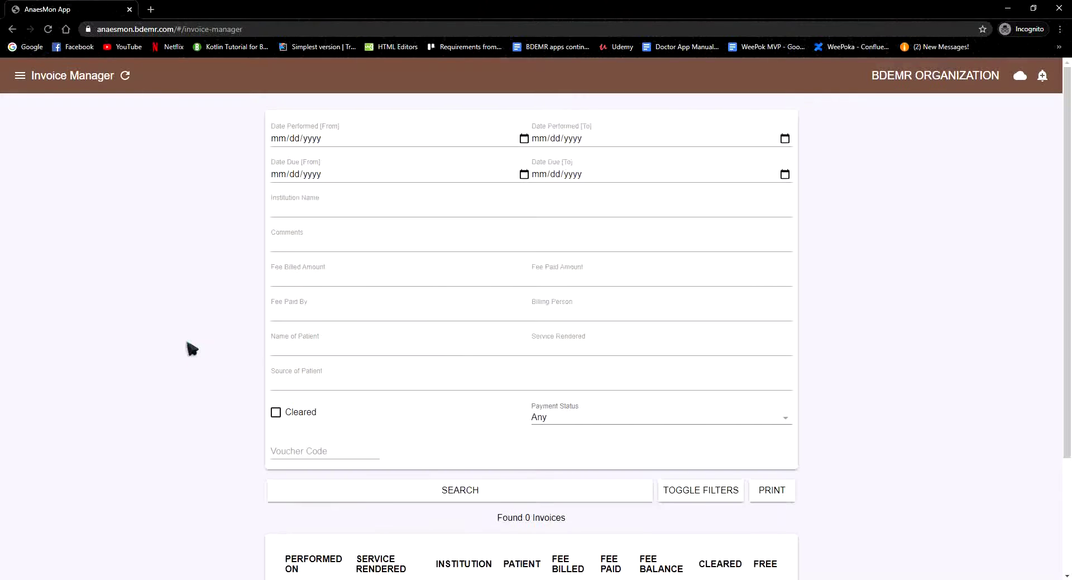
scroll(192, 347, "down", 3)
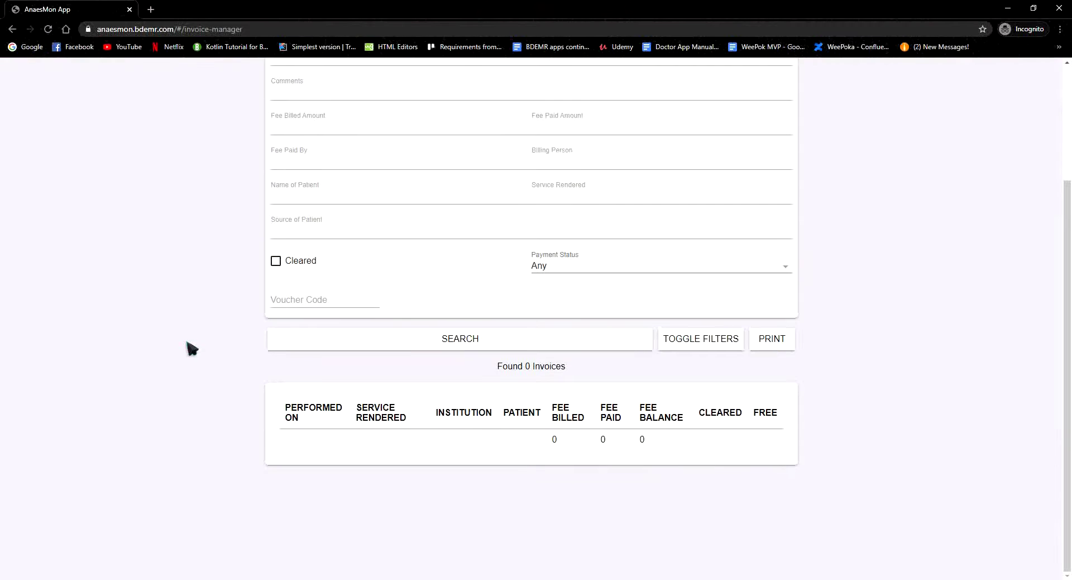
scroll(188, 342, "up", 3)
Open Search Record and look through the full list of records
left_click(22, 75)
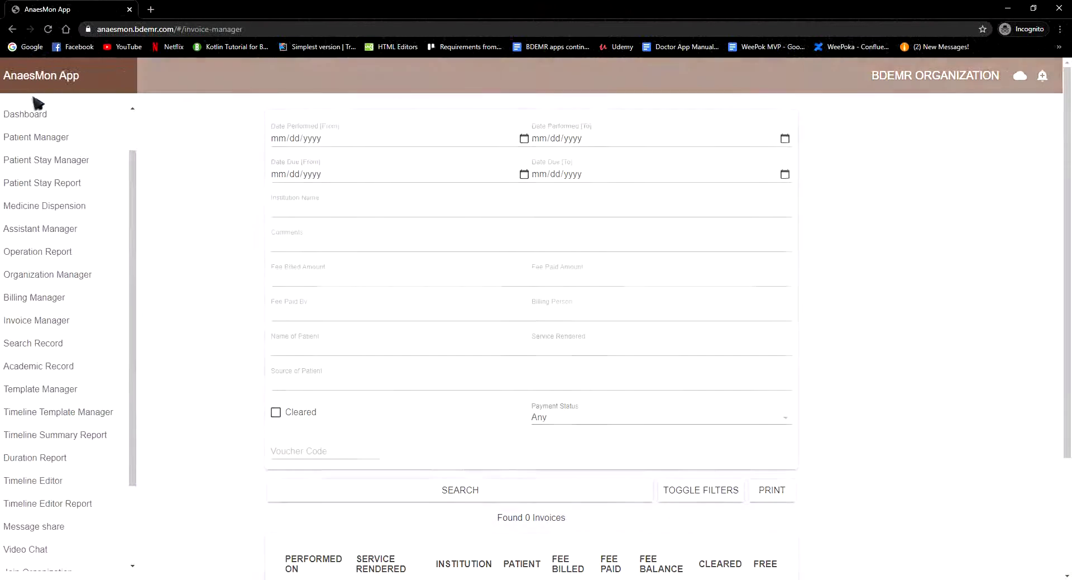
left_click(22, 346)
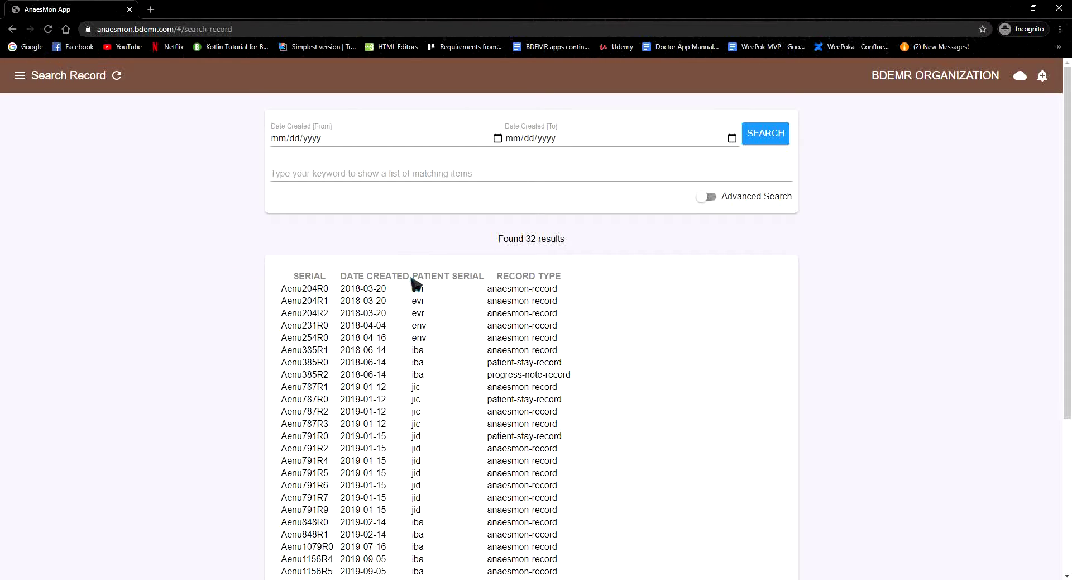
scroll(411, 279, "down", 4)
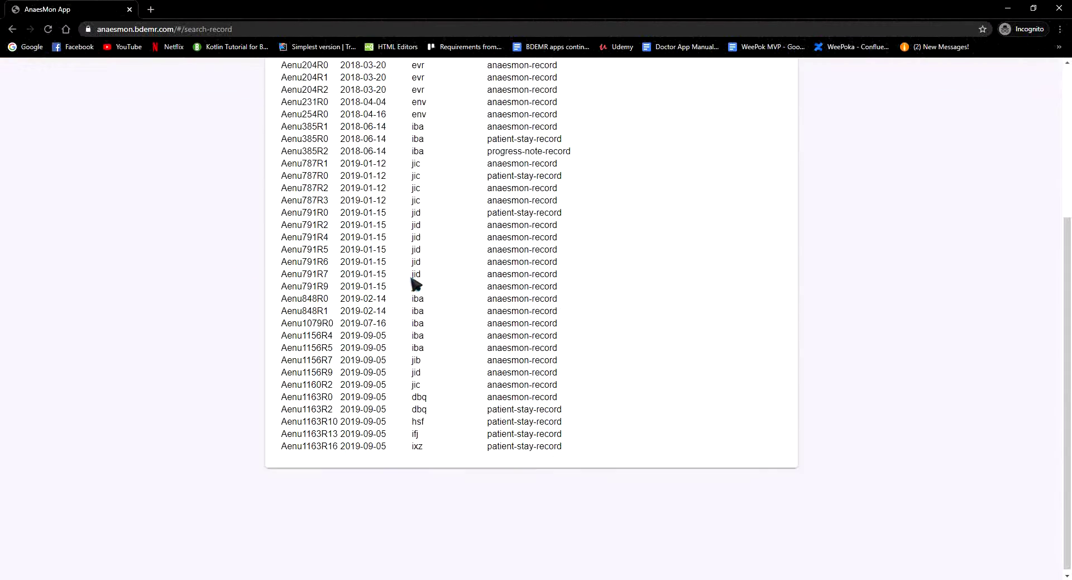
scroll(407, 278, "up", 4)
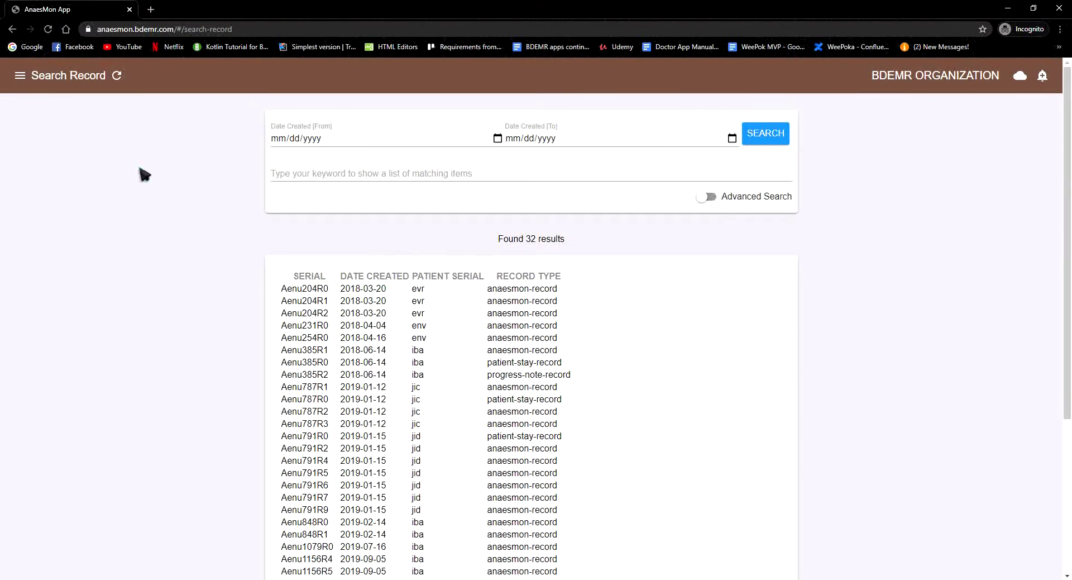
View the Academic Record page and move on to Template Manager
left_click(19, 75)
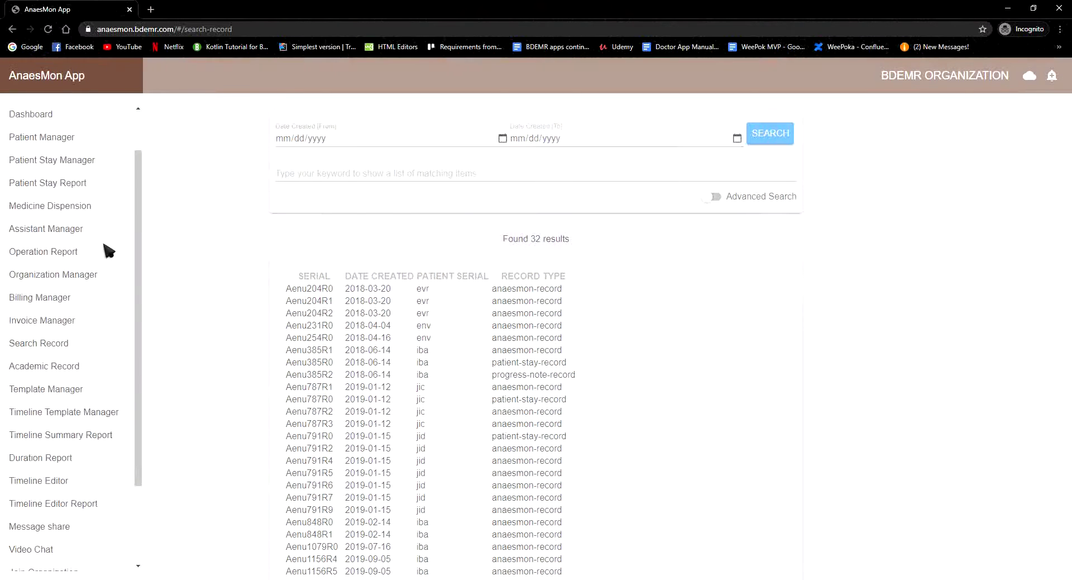
left_click(65, 366)
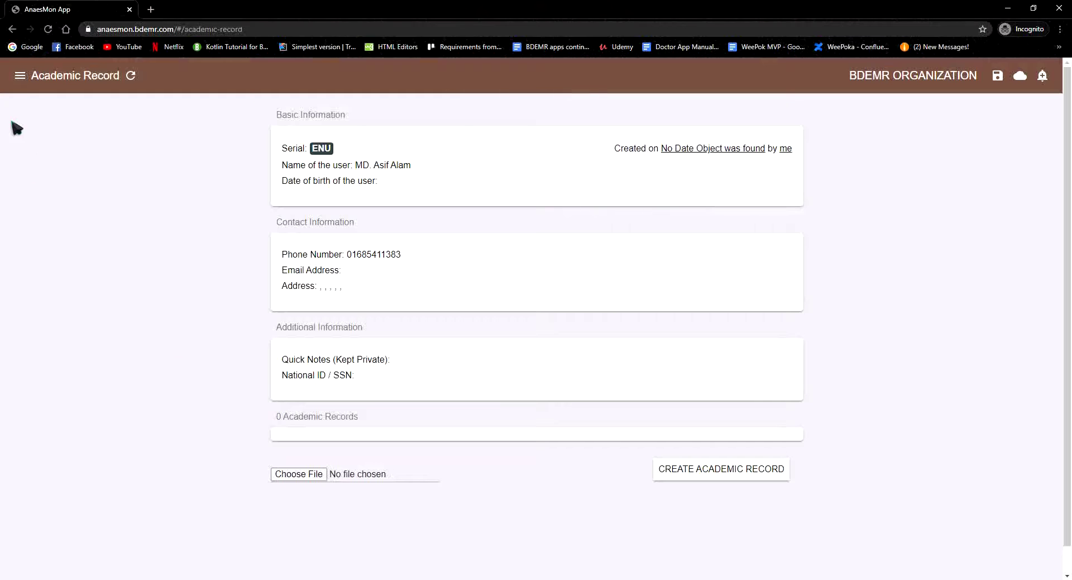
left_click(20, 75)
left_click(54, 388)
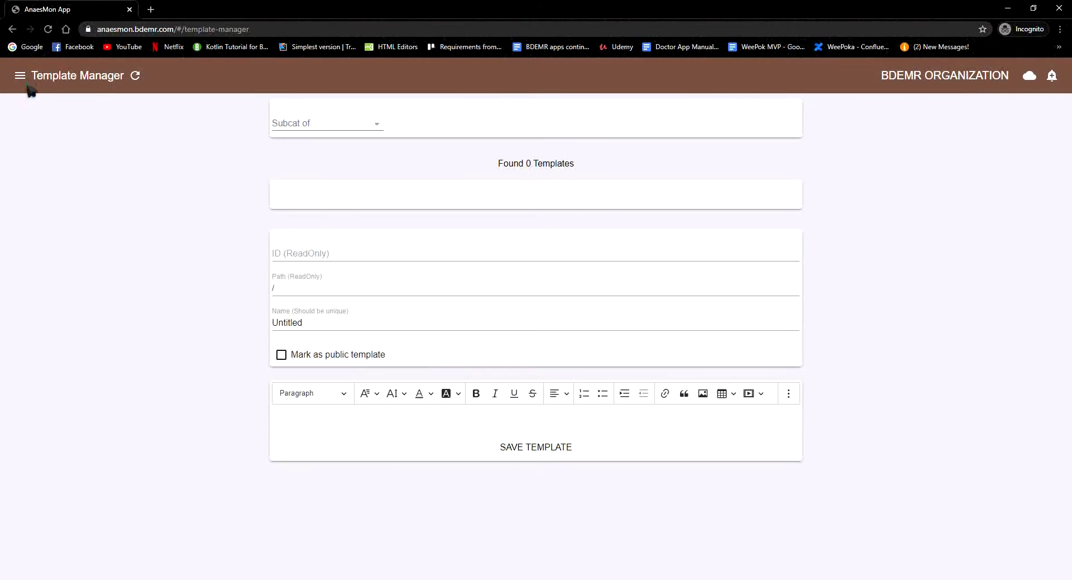
View the Timeline Template Manager page and move on to the Timeline Summary Report
left_click(23, 80)
left_click(72, 412)
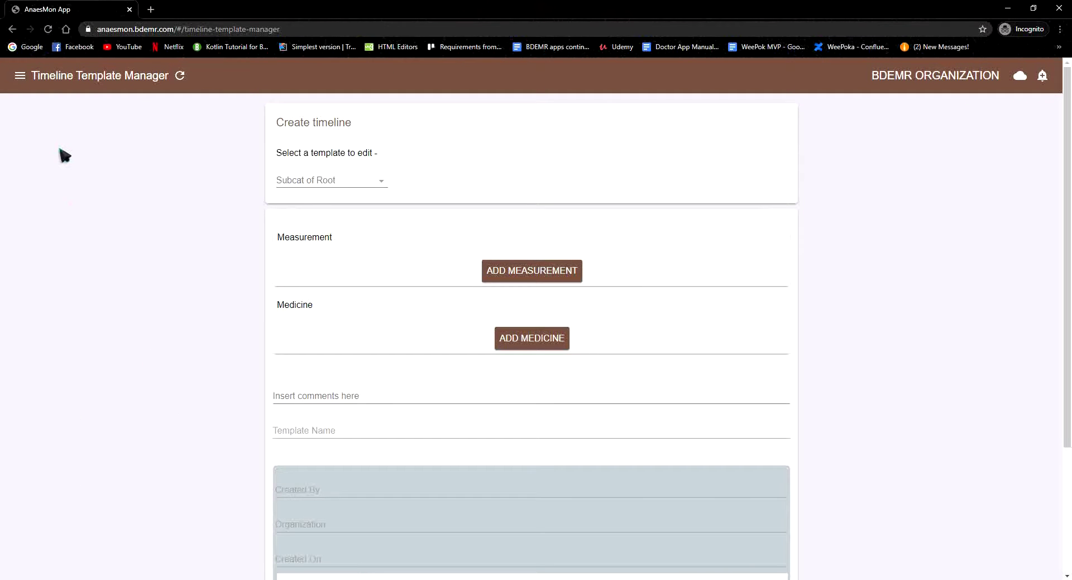
left_click(20, 76)
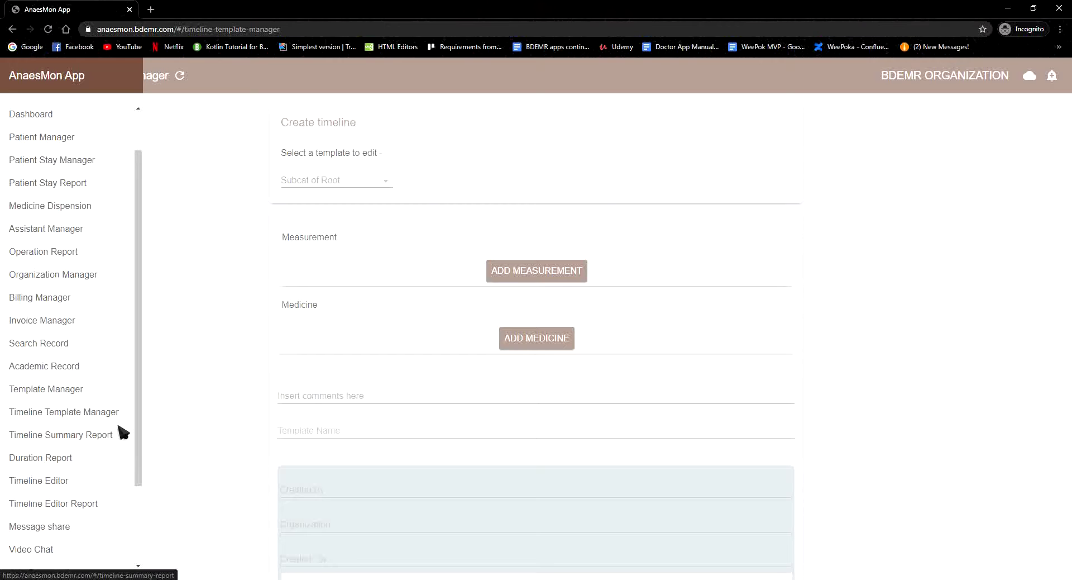
scroll(119, 432, "down", 1)
left_click(58, 376)
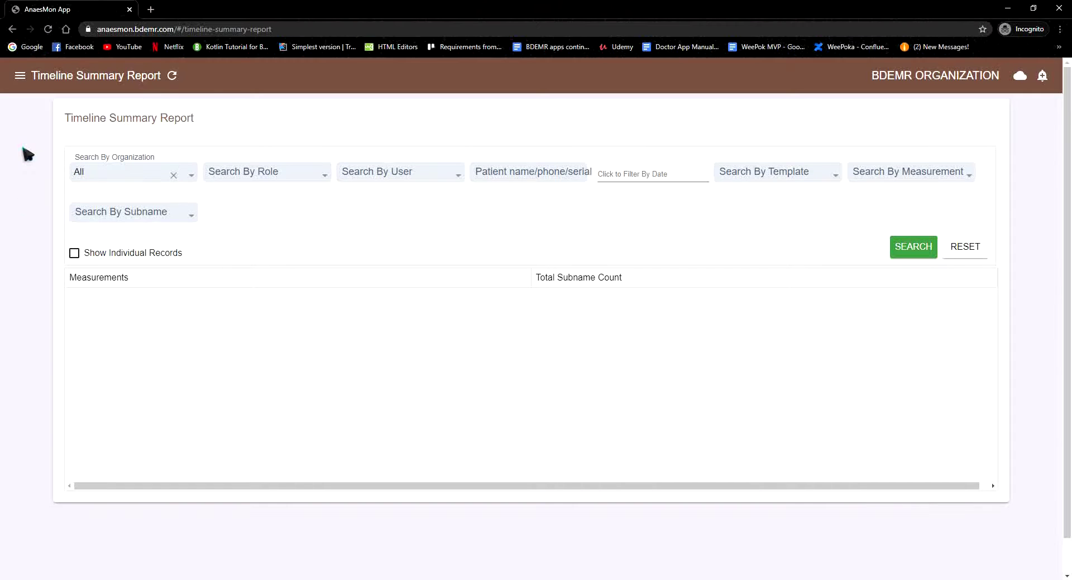
Open the Duration Report page
left_click(20, 76)
scroll(84, 492, "down", 1)
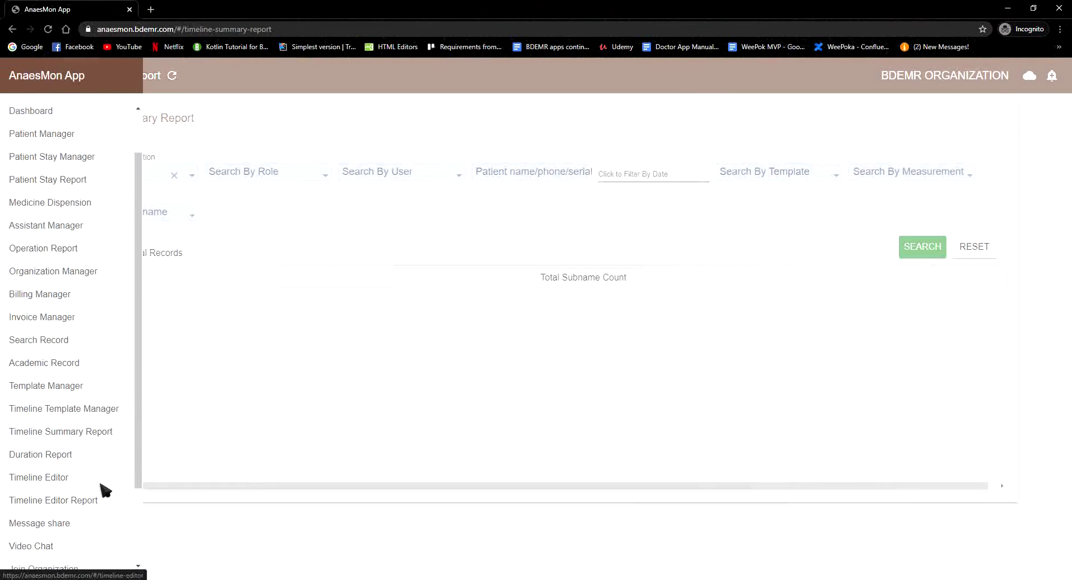
left_click(64, 456)
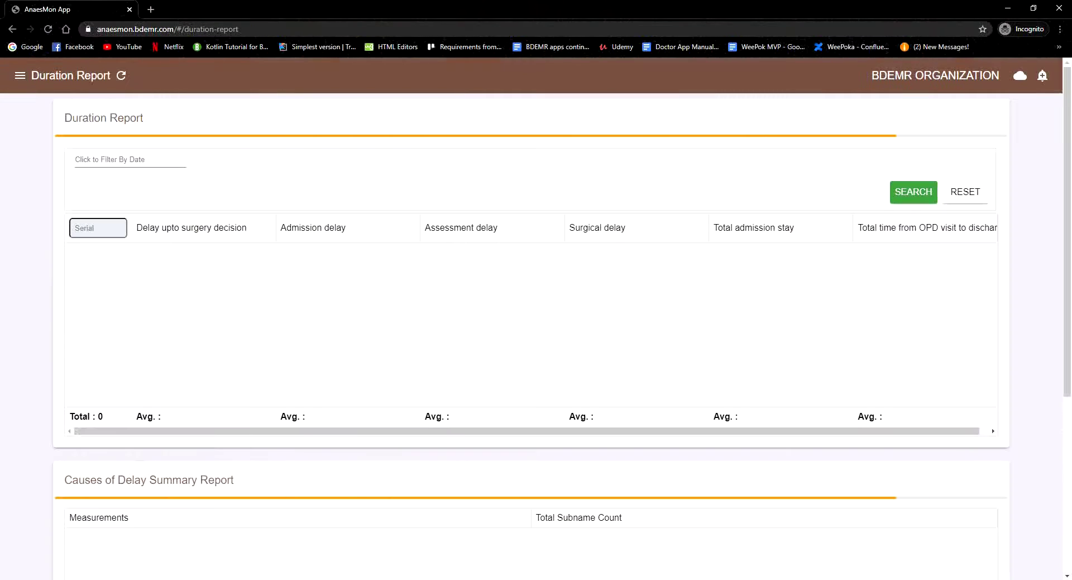
left_click(960, 579)
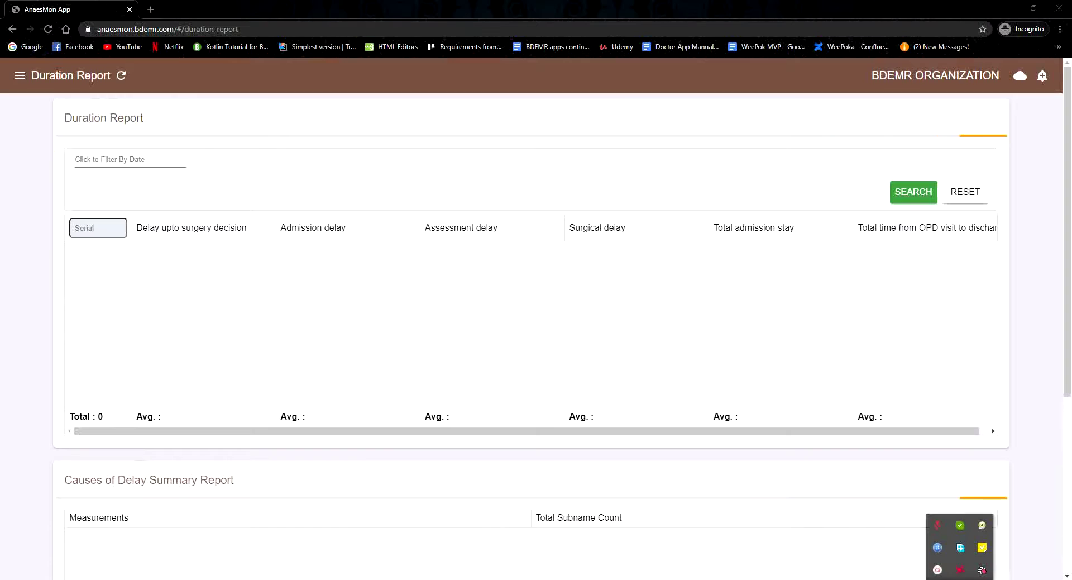
left_click(960, 526)
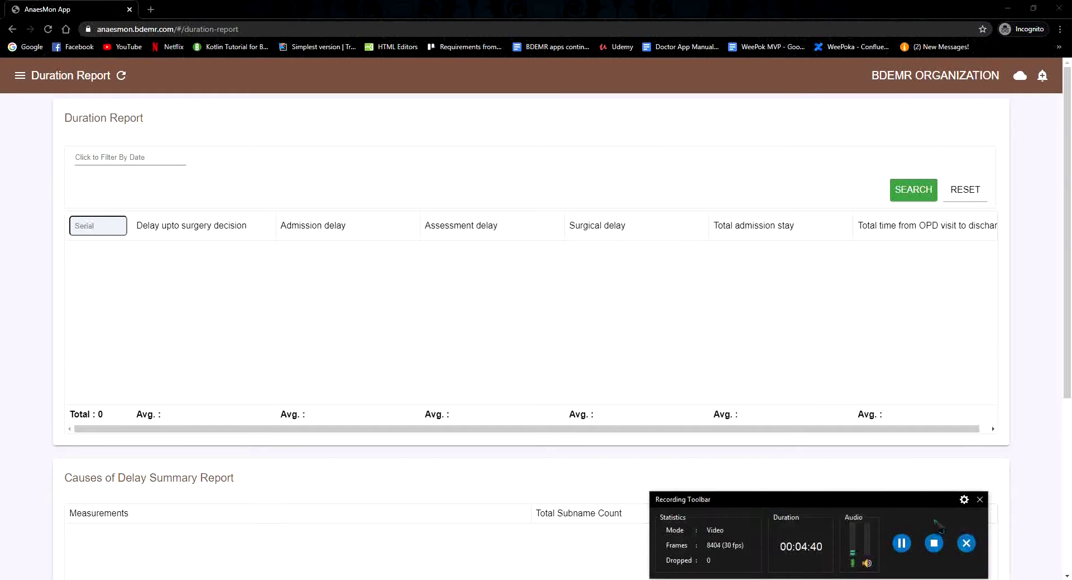
Open the Timeline Editor page to view its measurement entry form
left_click(20, 75)
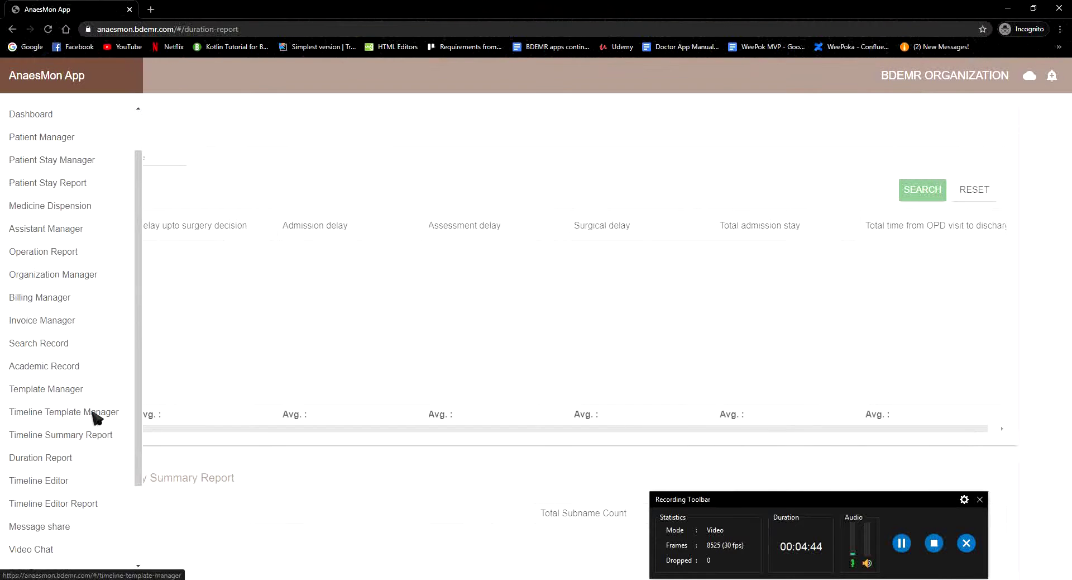
scroll(88, 438, "down", 2)
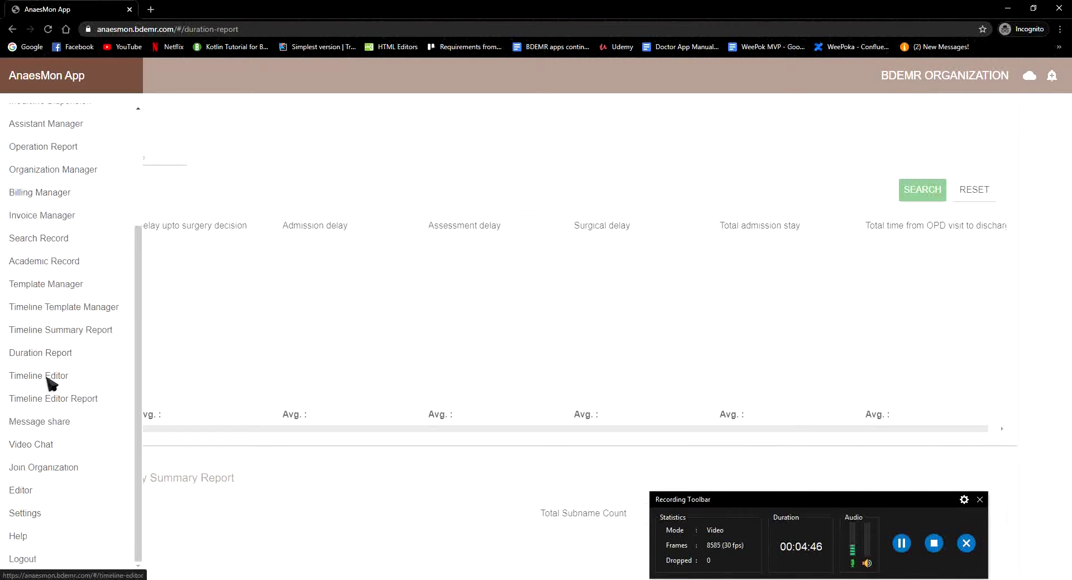
left_click(49, 379)
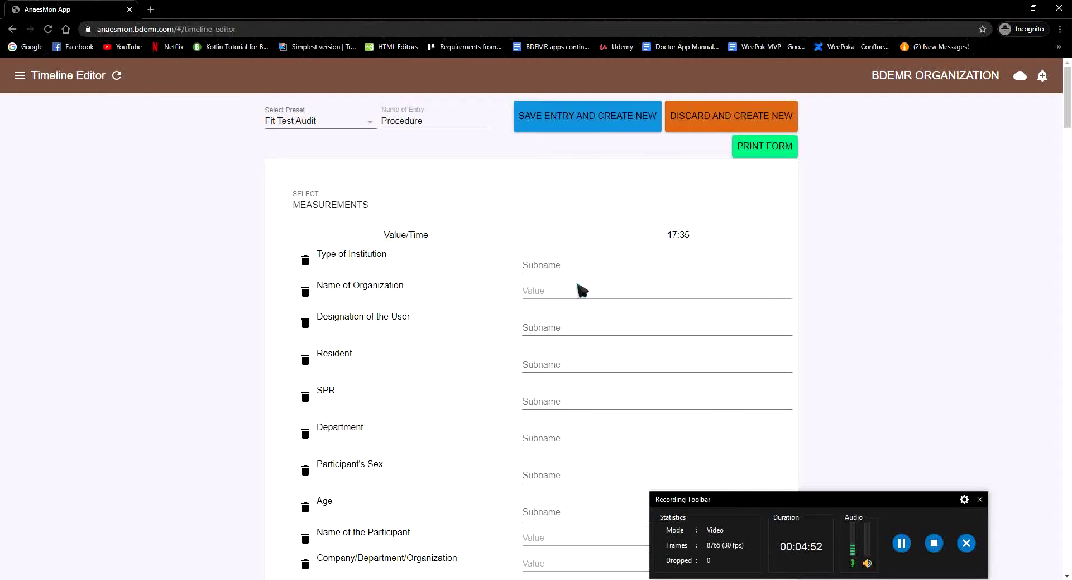
Open the Timeline Editor Report page
left_click(7, 81)
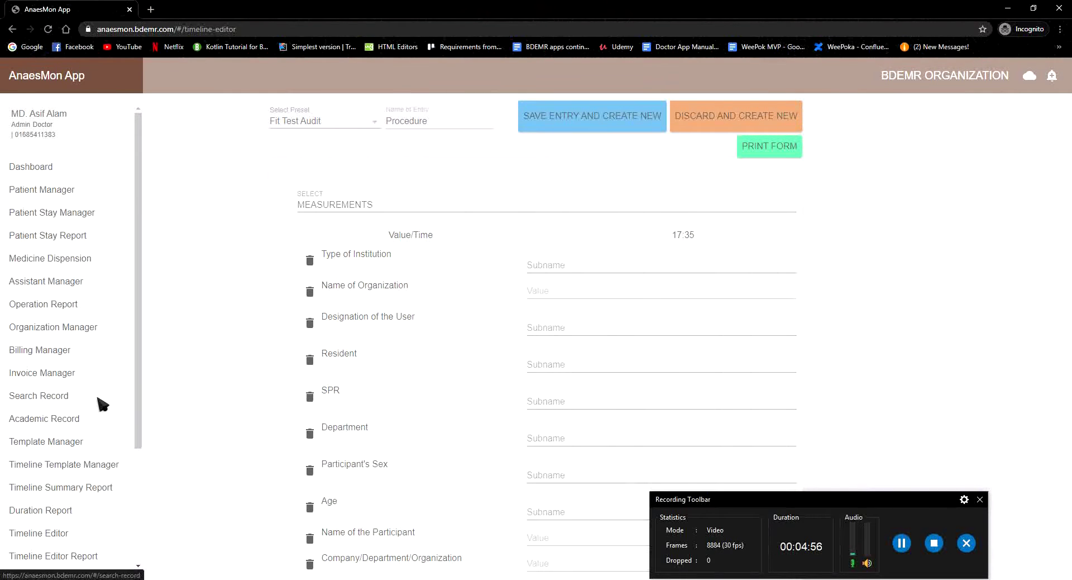
scroll(98, 447, "down", 2)
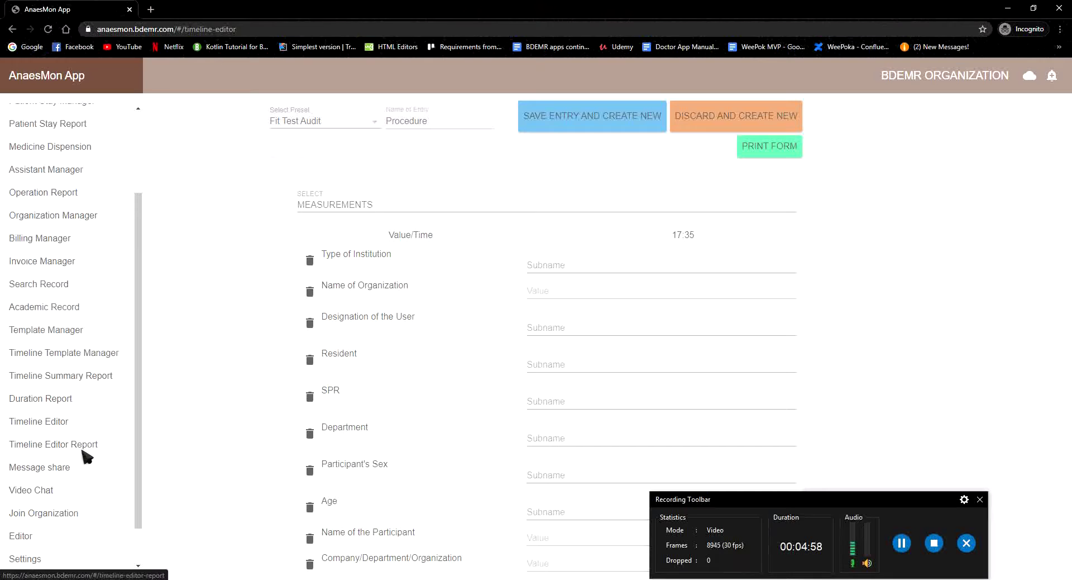
left_click(84, 451)
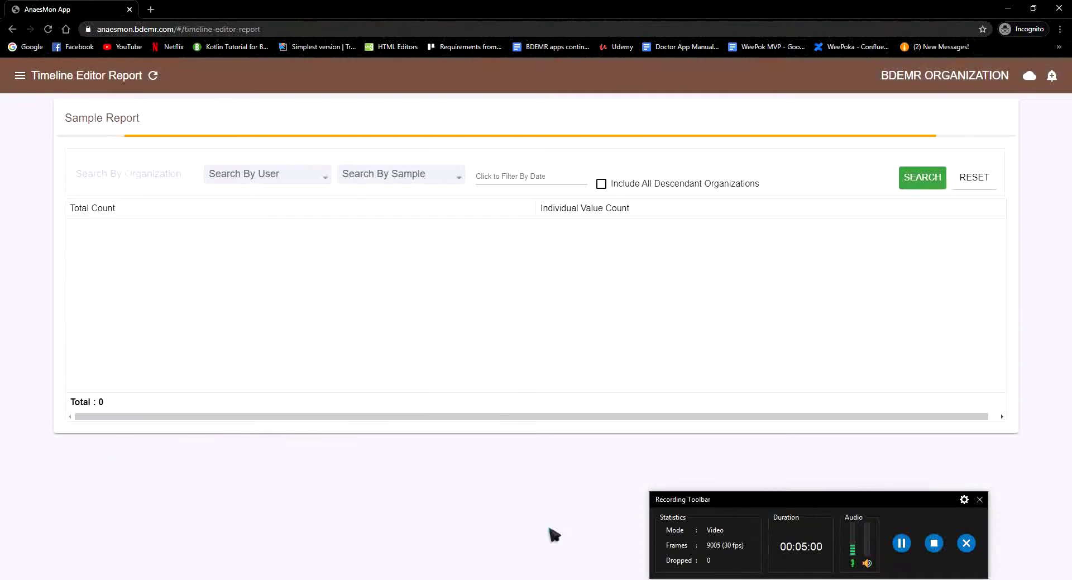
Open Message Share and look through the list of sent requests
left_click(19, 76)
scroll(89, 464, "down", 3)
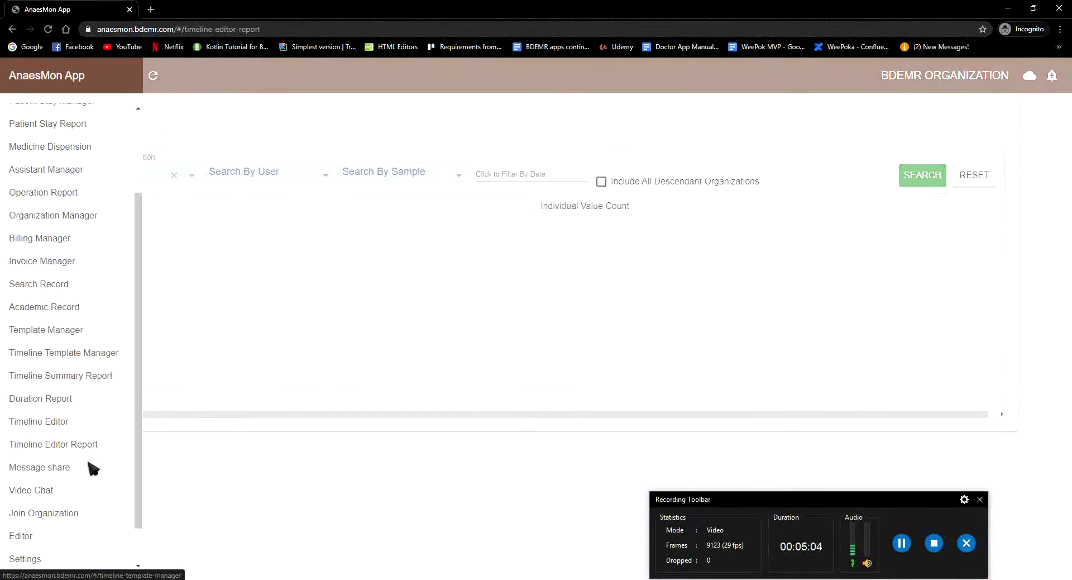
left_click(54, 468)
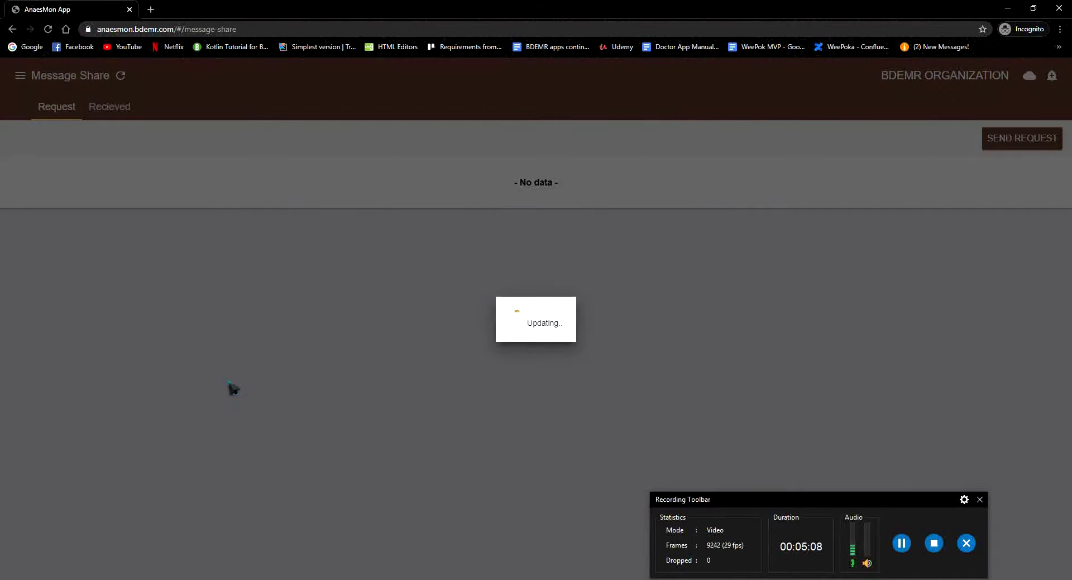
scroll(770, 174, "down", 1)
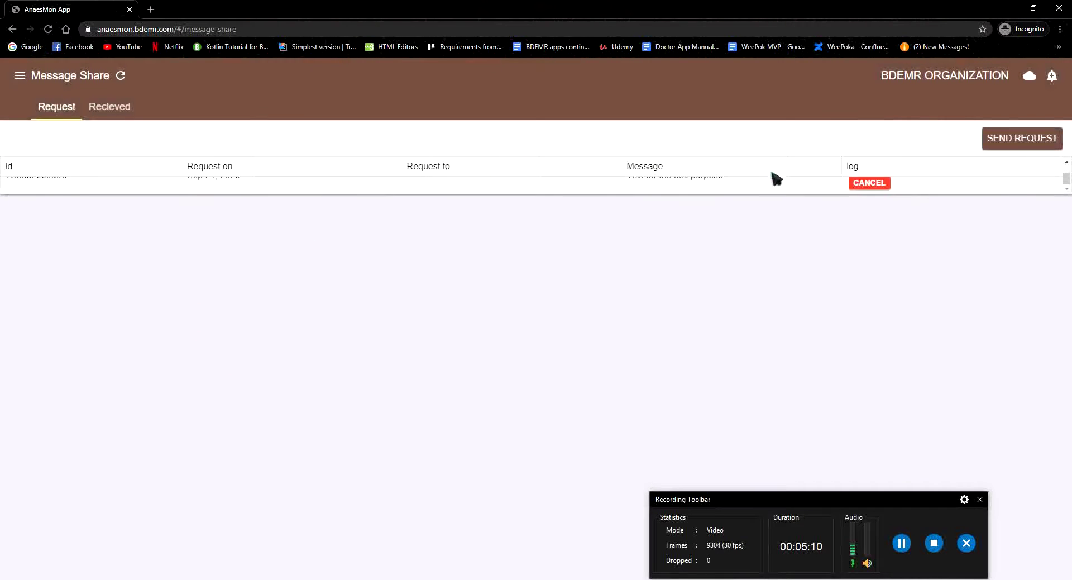
scroll(779, 185, "up", 1)
Open the Video Chat page
left_click(20, 75)
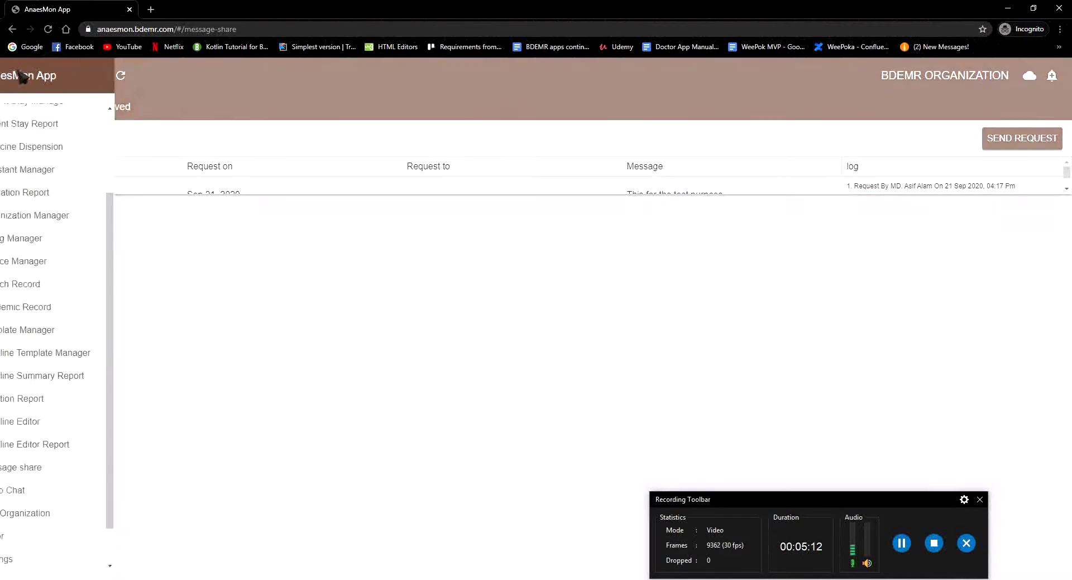
scroll(65, 486, "down", 3)
left_click(40, 443)
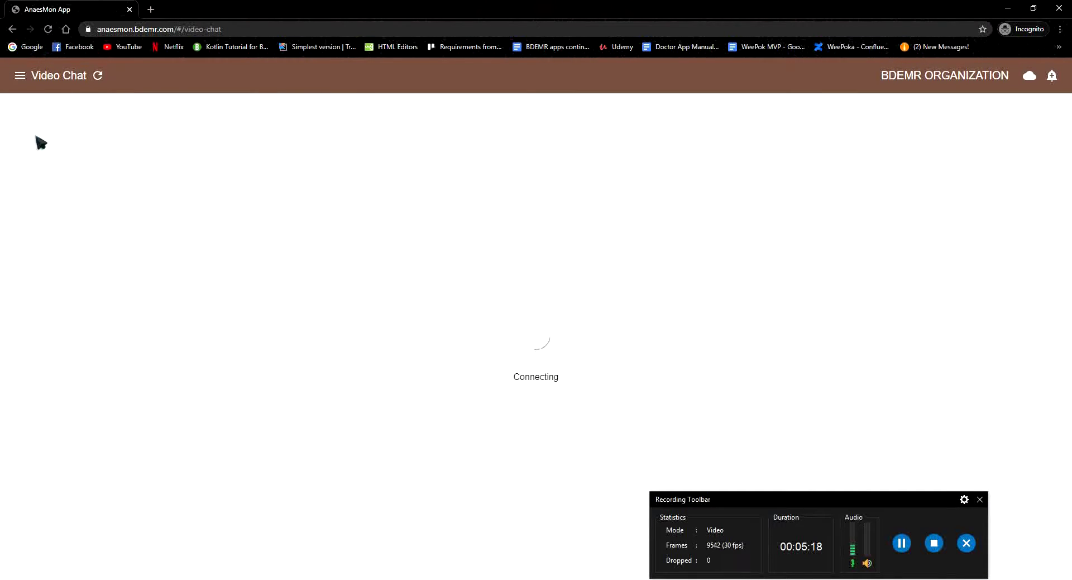
Look through the remaining app sections listed after Video Chat
left_click(20, 75)
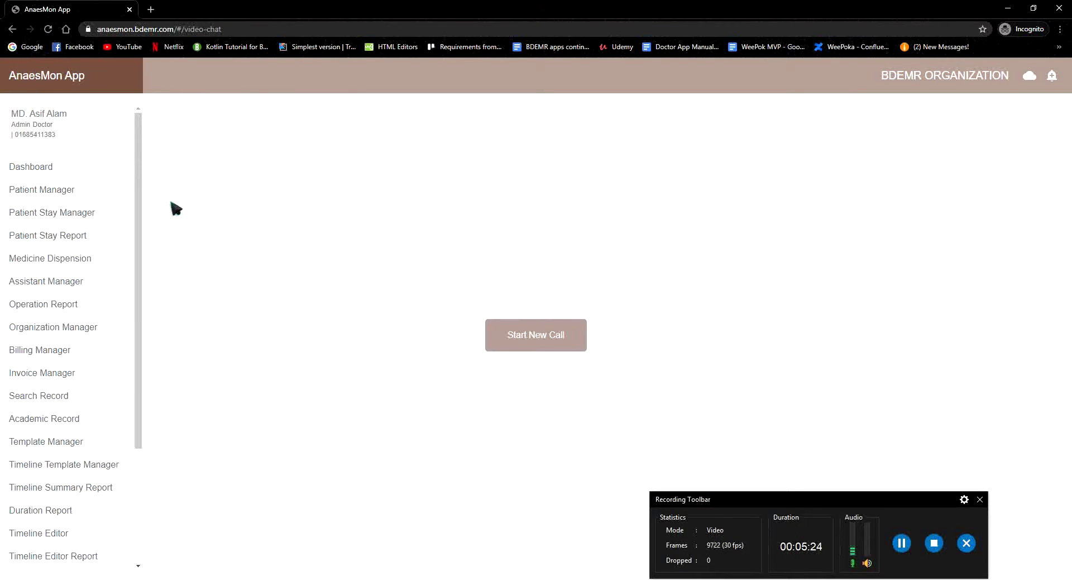
scroll(106, 464, "down", 3)
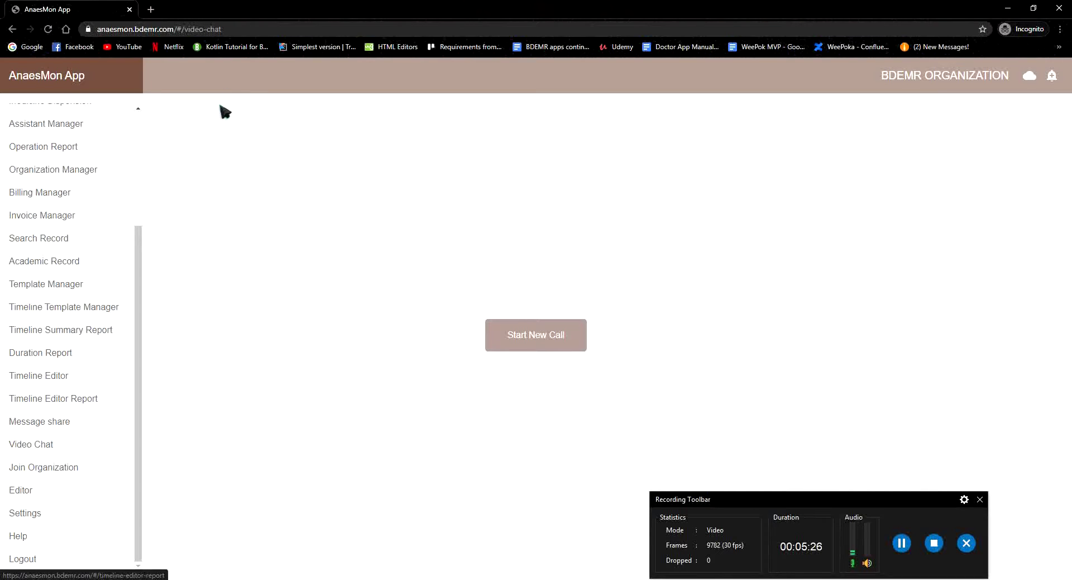